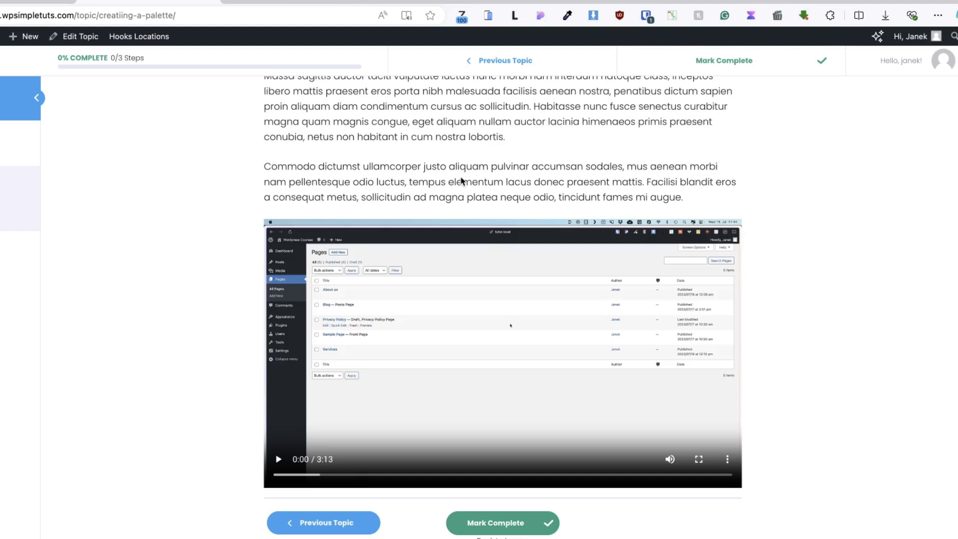
Step: Review the Creating a Palette course topic, then switch to the VdoCipher website and open its sign-up page
{"action": "scroll", "coordinate": [474, 299], "scroll_direction": "up", "scroll_amount": 4}
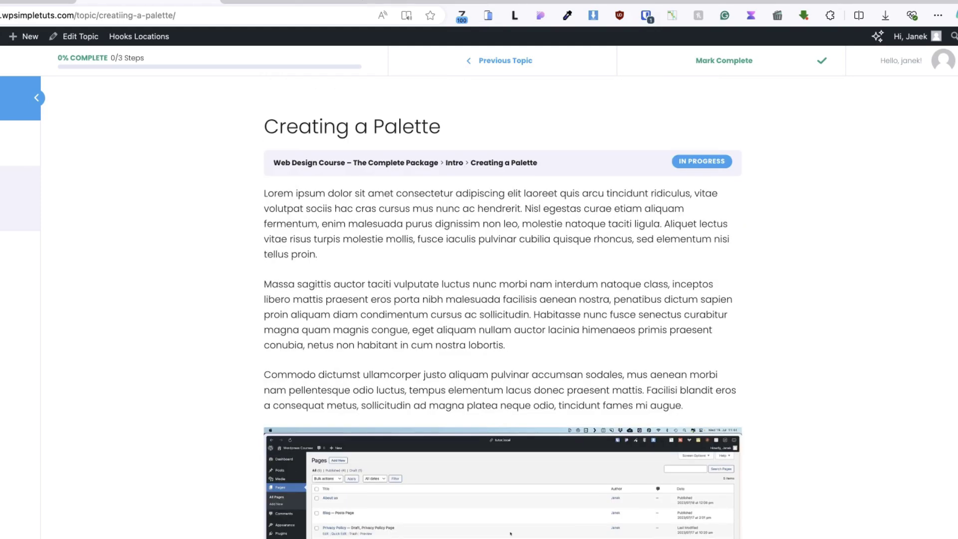
{"action": "key", "text": "ctrl+Tab"}
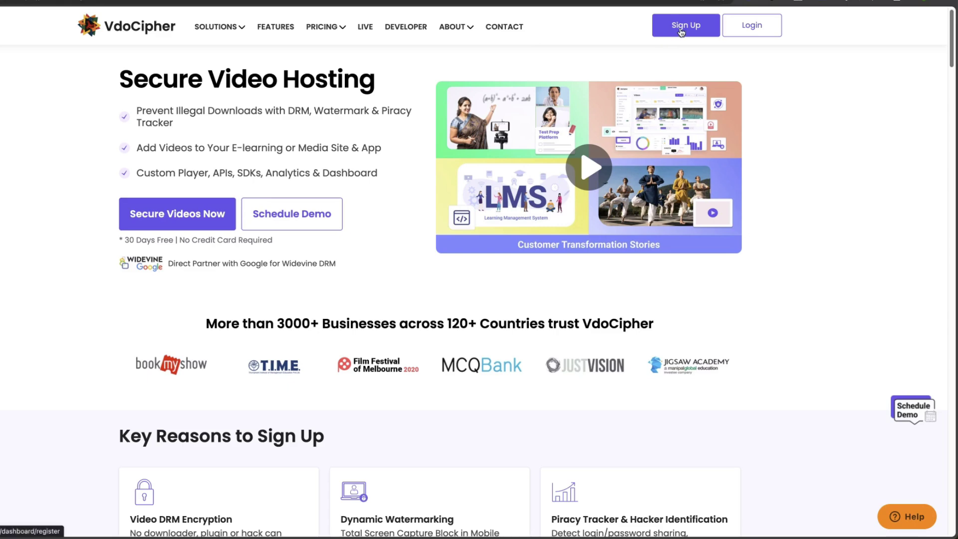
{"action": "left_click", "coordinate": [680, 29]}
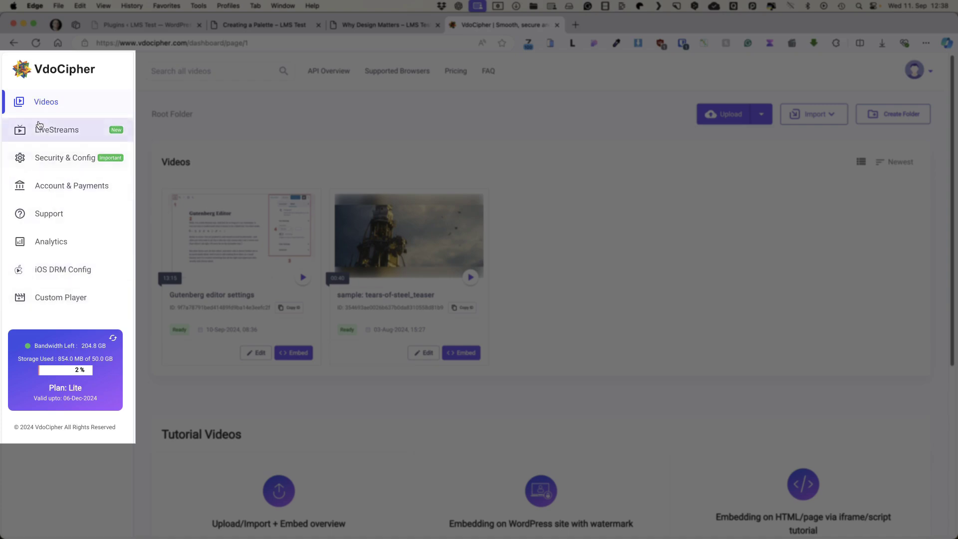
Step: Look over the dashboard's video library and the tutorial videos beneath it
{"action": "left_click", "coordinate": [44, 105]}
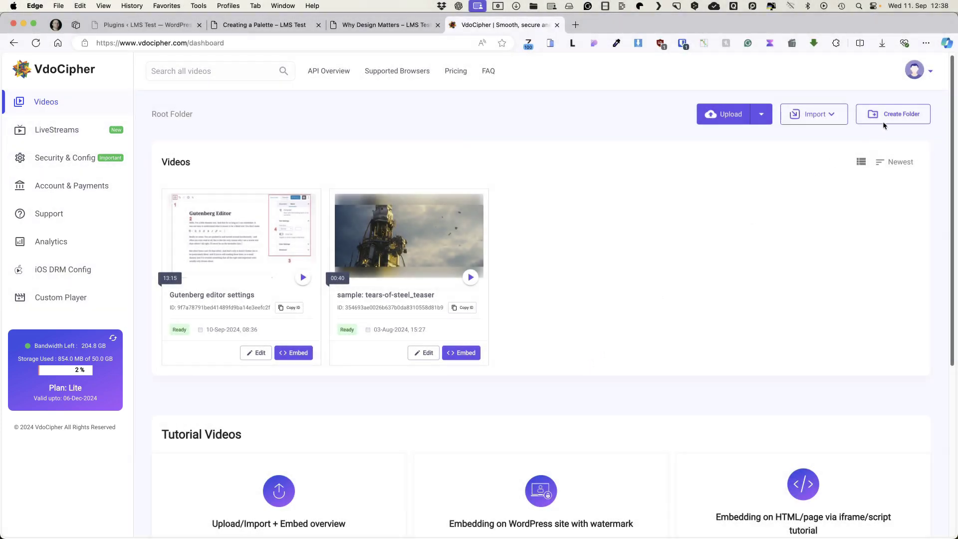
{"action": "scroll", "coordinate": [632, 286], "scroll_direction": "down", "scroll_amount": 5}
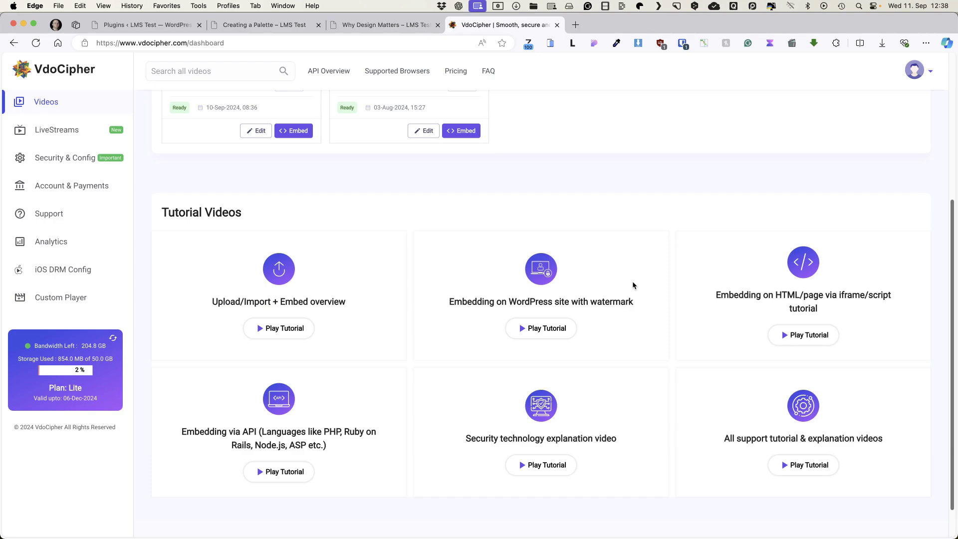
{"action": "scroll", "coordinate": [633, 285], "scroll_direction": "up", "scroll_amount": 5}
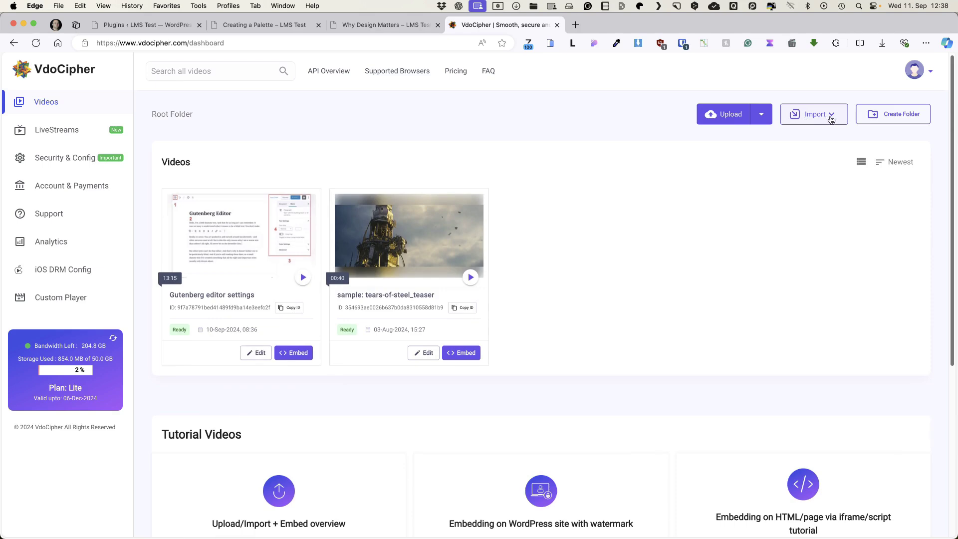
Step: Create a folder named "Woocommerce videos" in the root folder and look inside it
{"action": "left_click", "coordinate": [898, 115]}
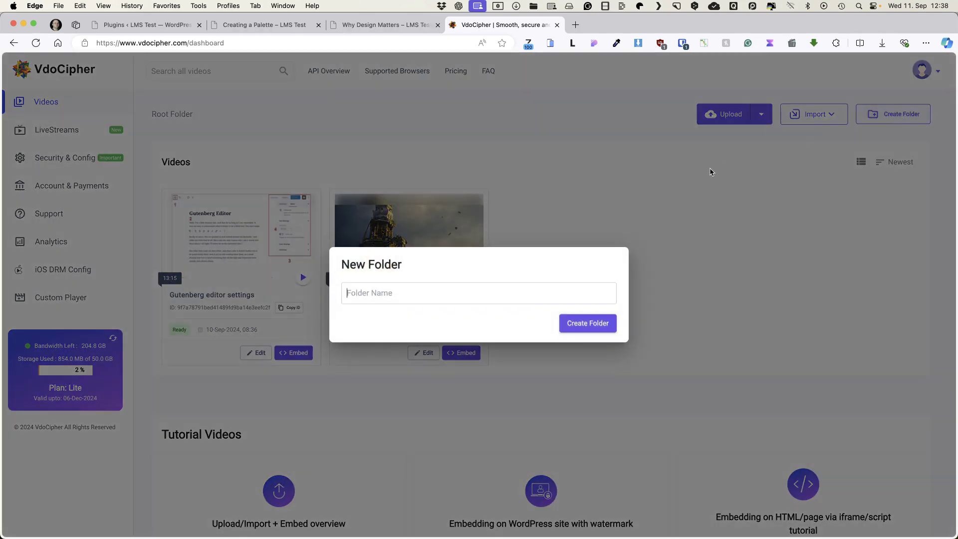
{"action": "type", "text": "Woocommerce videos"}
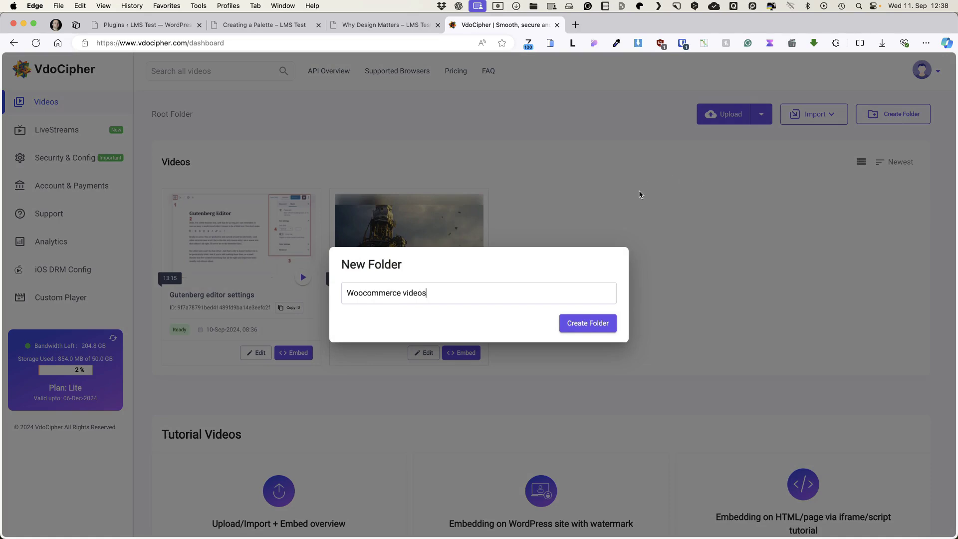
{"action": "left_click", "coordinate": [582, 322]}
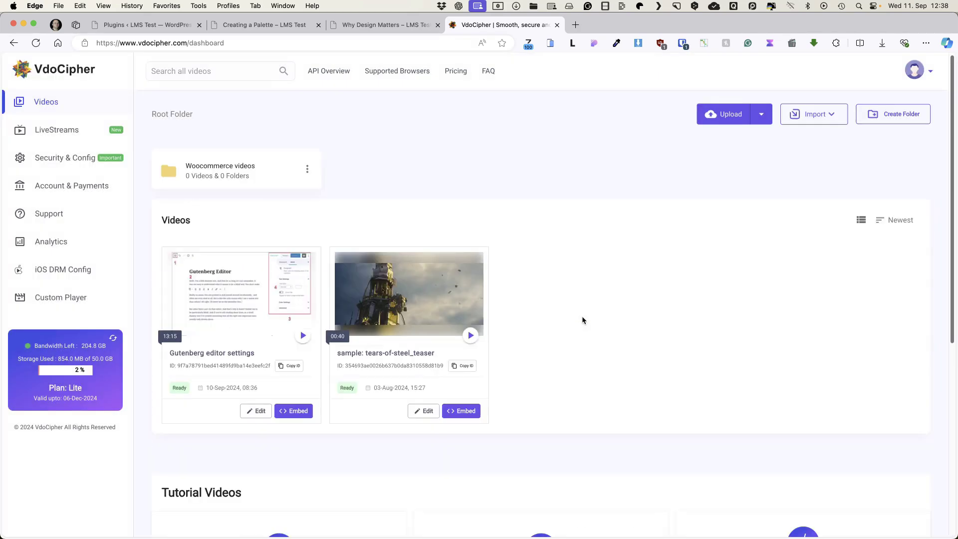
{"action": "left_click", "coordinate": [251, 173]}
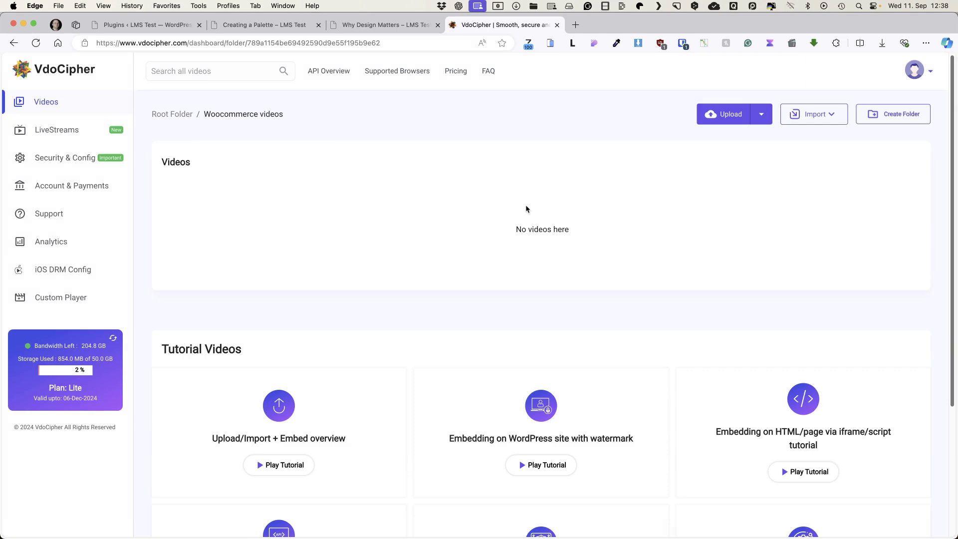
{"action": "key", "text": "super+bracketleft"}
Step: Review the live-streaming page and the security settings, comparing the URL whitelist modes and the country restriction choices
{"action": "left_click", "coordinate": [61, 138]}
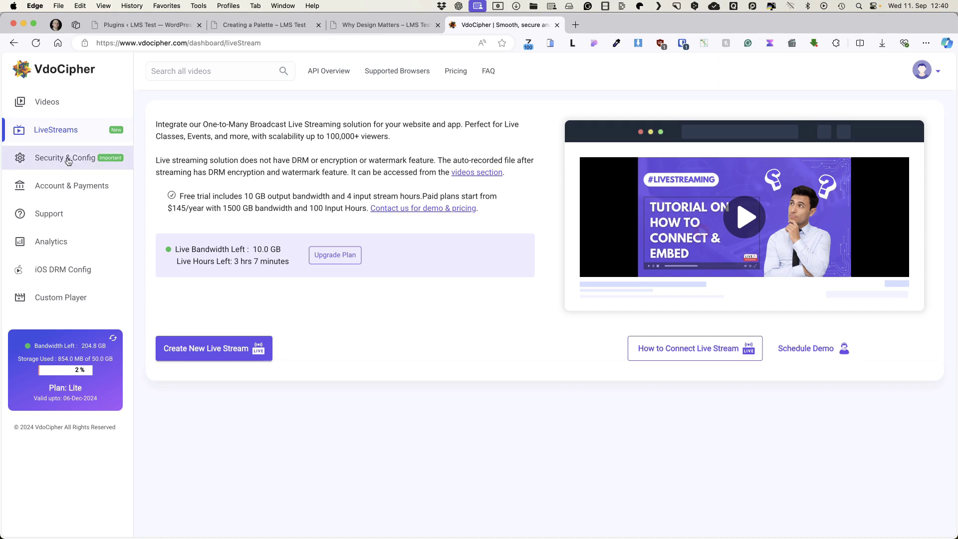
{"action": "left_click", "coordinate": [68, 159]}
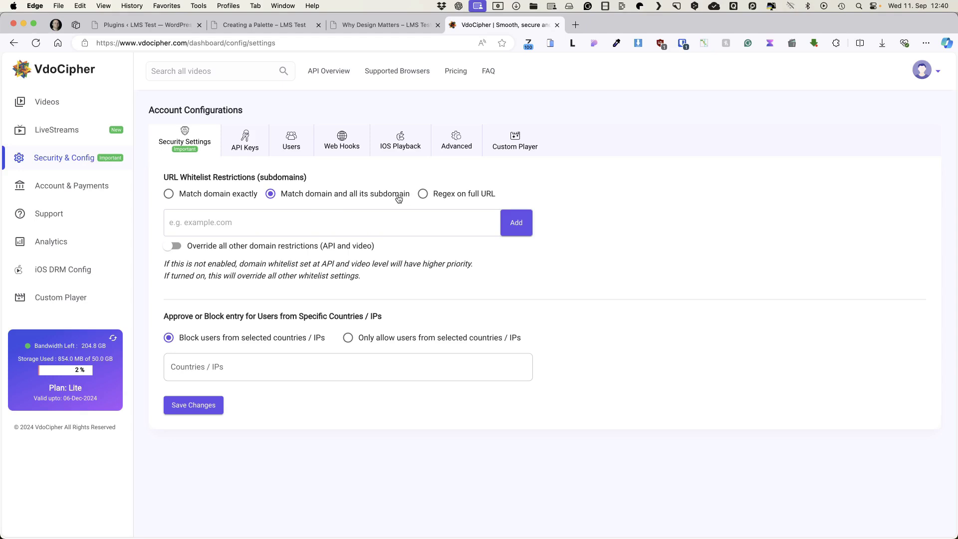
{"action": "left_click", "coordinate": [178, 194]}
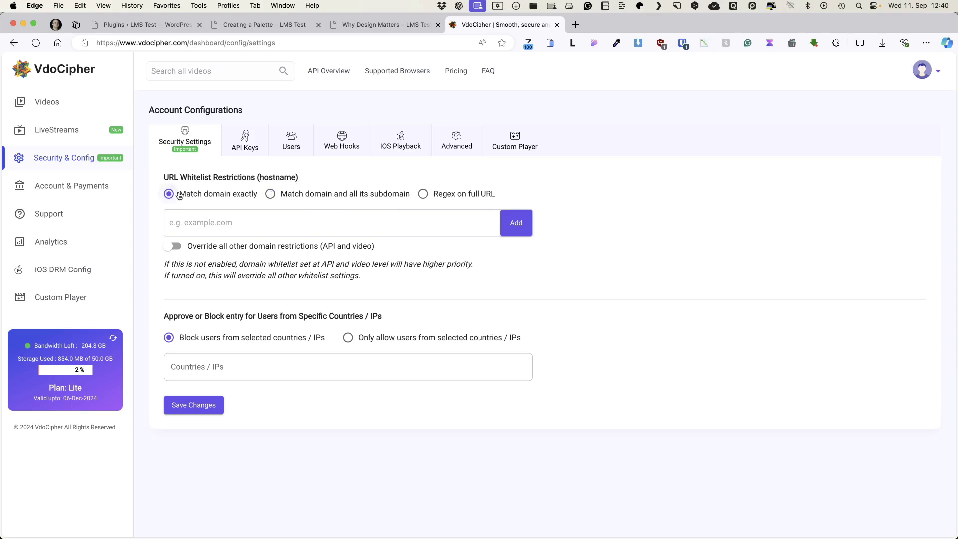
{"action": "left_click", "coordinate": [268, 197]}
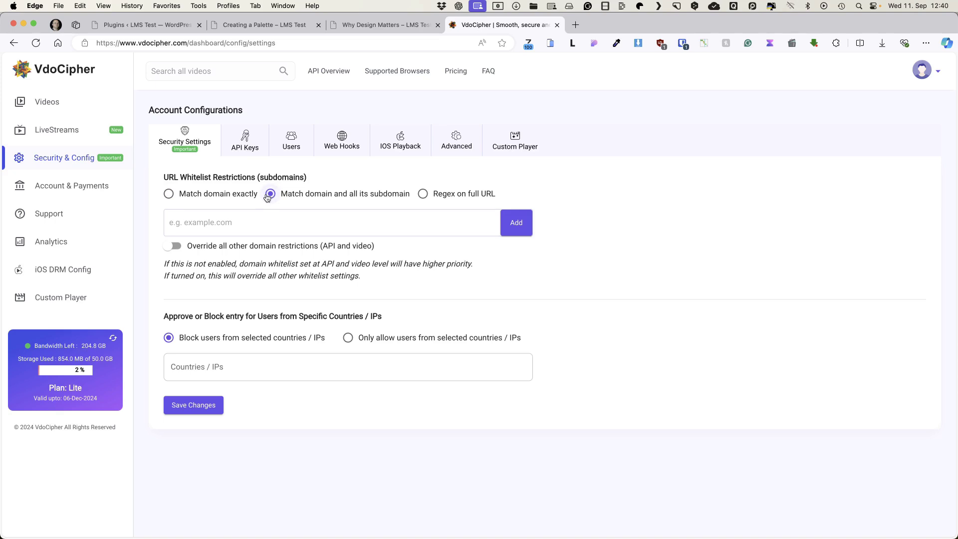
{"action": "left_click", "coordinate": [422, 194]}
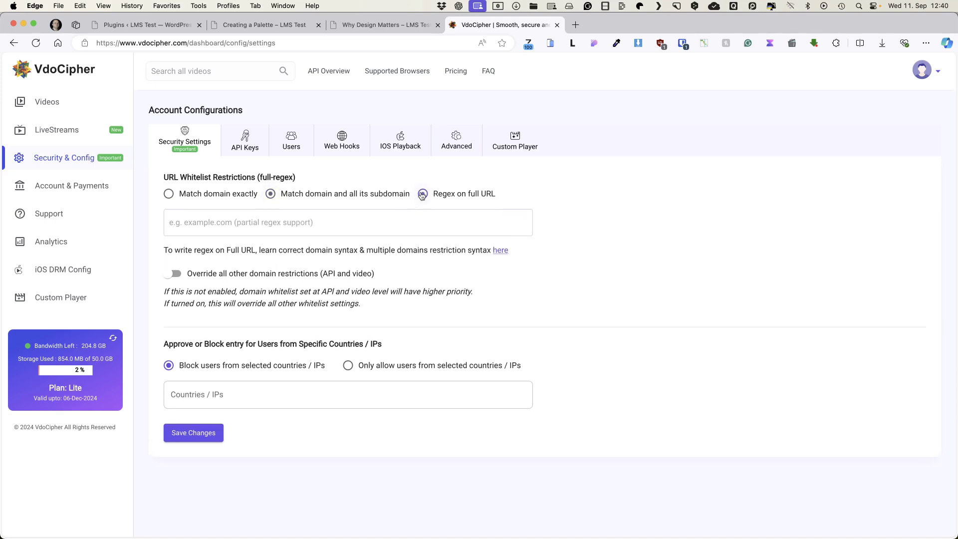
{"action": "left_click", "coordinate": [272, 196]}
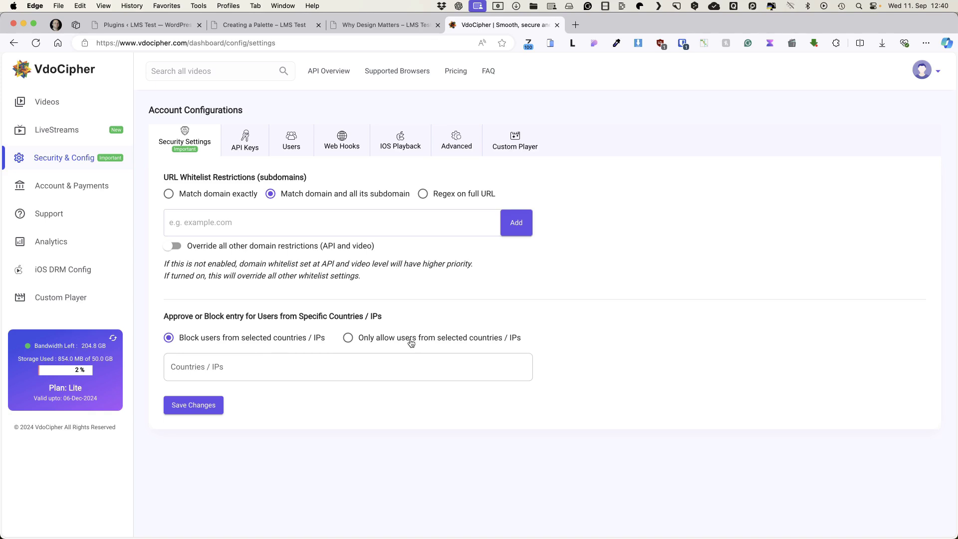
{"action": "left_click", "coordinate": [192, 367]}
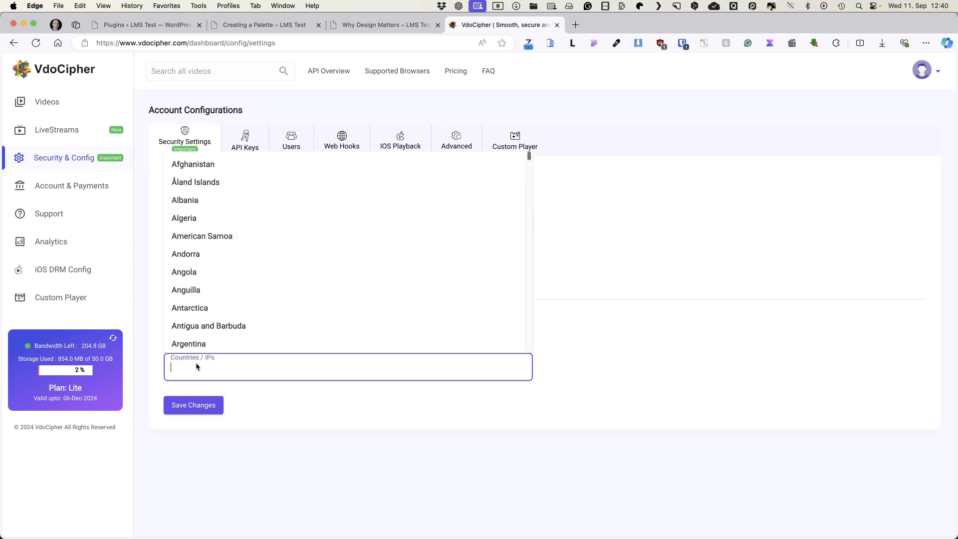
{"action": "left_click", "coordinate": [310, 468]}
Step: Review the account configuration for API keys, users and web hooks
{"action": "left_click", "coordinate": [246, 142]}
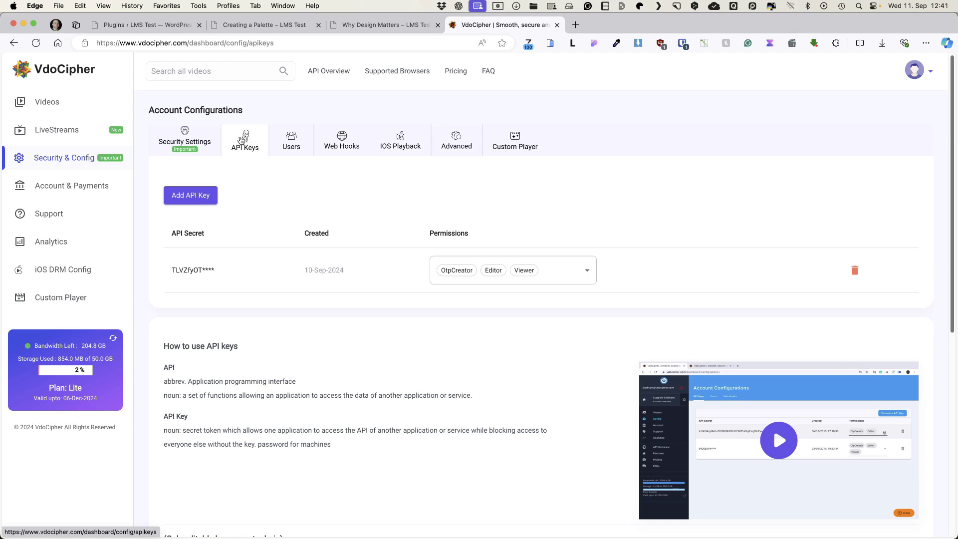
{"action": "left_click", "coordinate": [291, 143]}
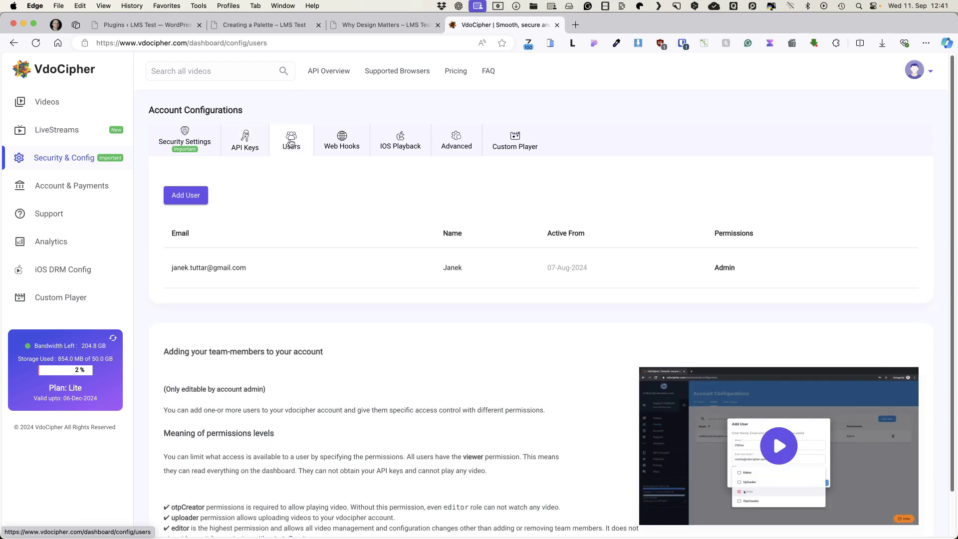
{"action": "left_click", "coordinate": [344, 139]}
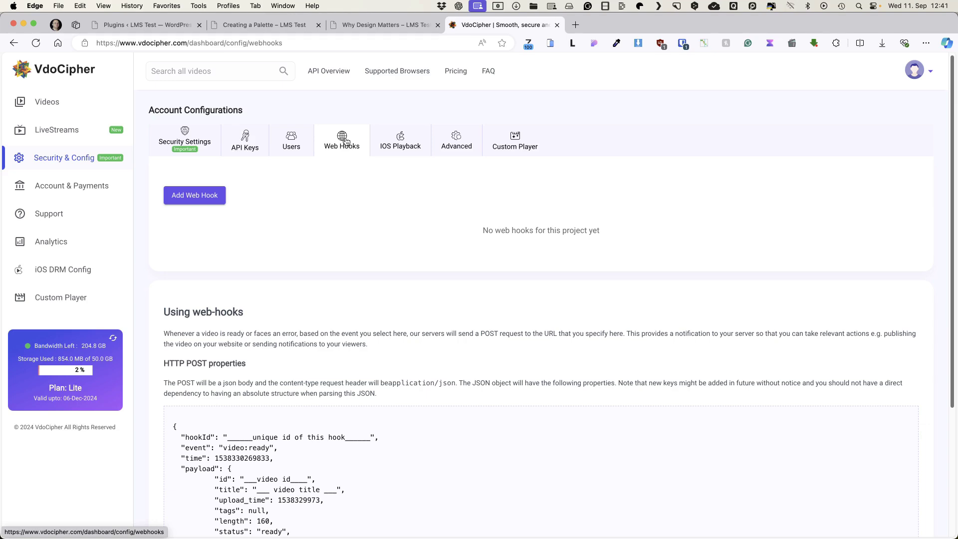
Step: Examine the iOS playback information and the Fairplay certificate configuration form
{"action": "left_click", "coordinate": [399, 144]}
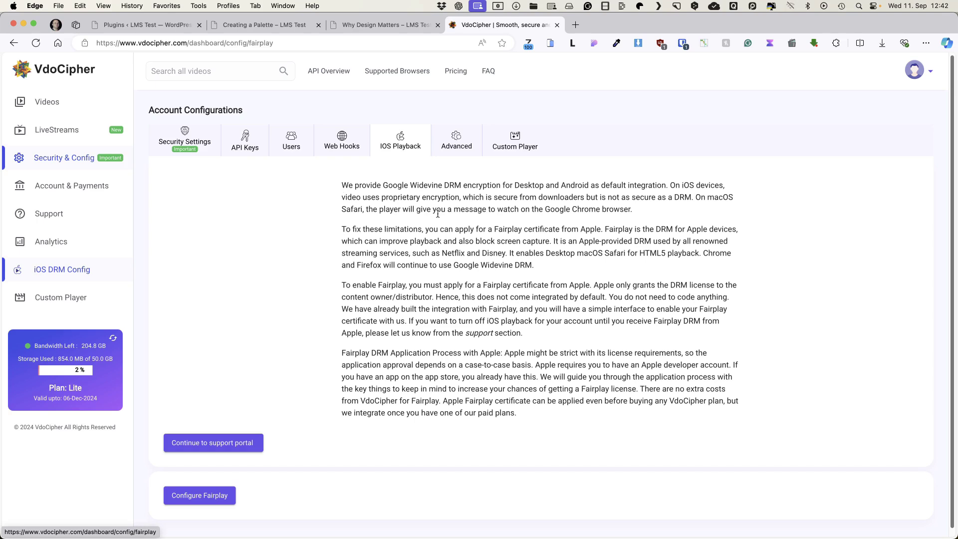
{"action": "scroll", "coordinate": [445, 291], "scroll_direction": "down", "scroll_amount": 1}
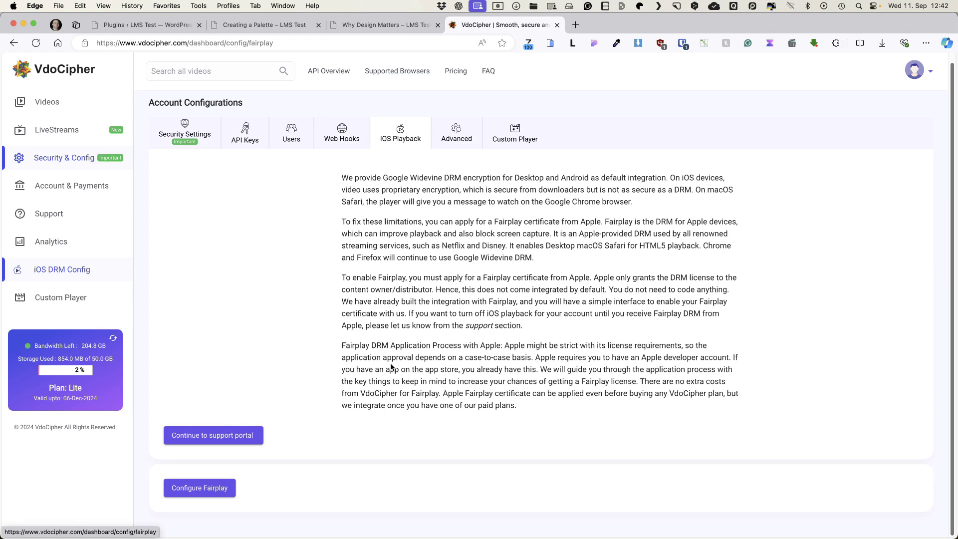
{"action": "left_click", "coordinate": [214, 488]}
{"action": "scroll", "coordinate": [215, 486], "scroll_direction": "down", "scroll_amount": 5}
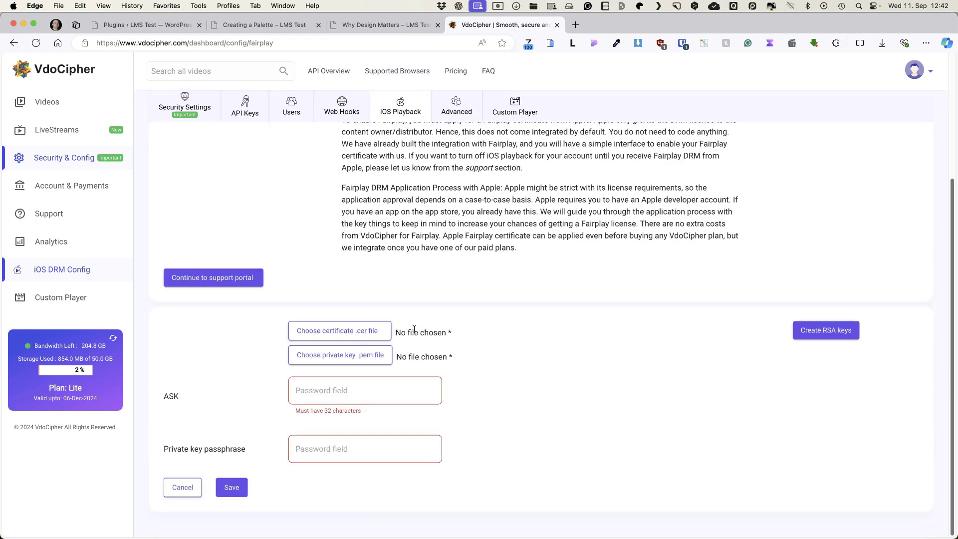
{"action": "scroll", "coordinate": [398, 328], "scroll_direction": "up", "scroll_amount": 5}
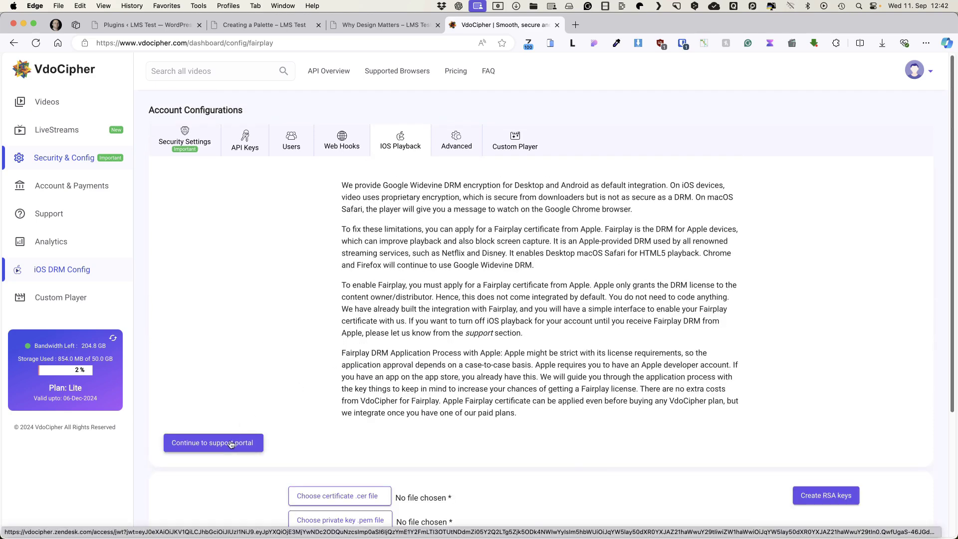
Step: Review the advanced download setting and the custom player configuration, then return to the security settings
{"action": "left_click", "coordinate": [455, 140]}
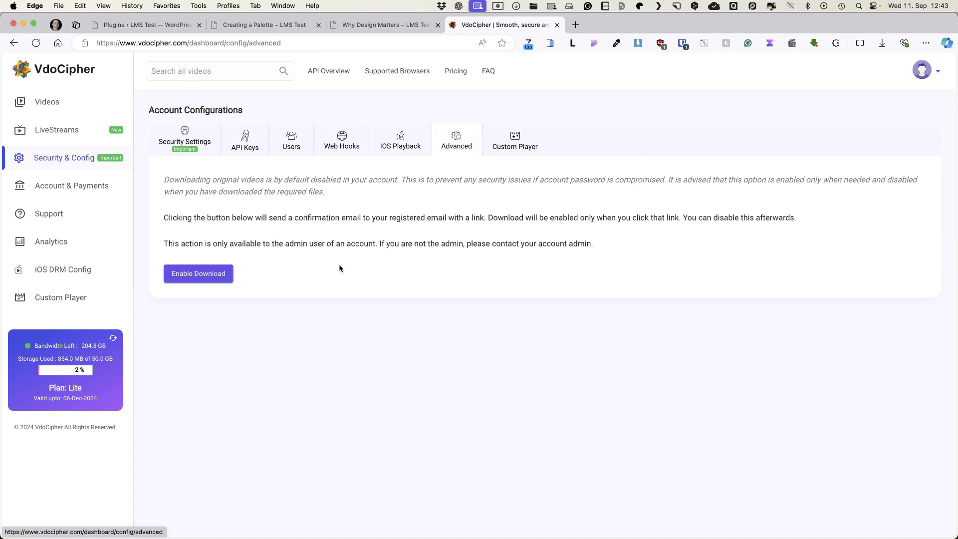
{"action": "left_click", "coordinate": [523, 145]}
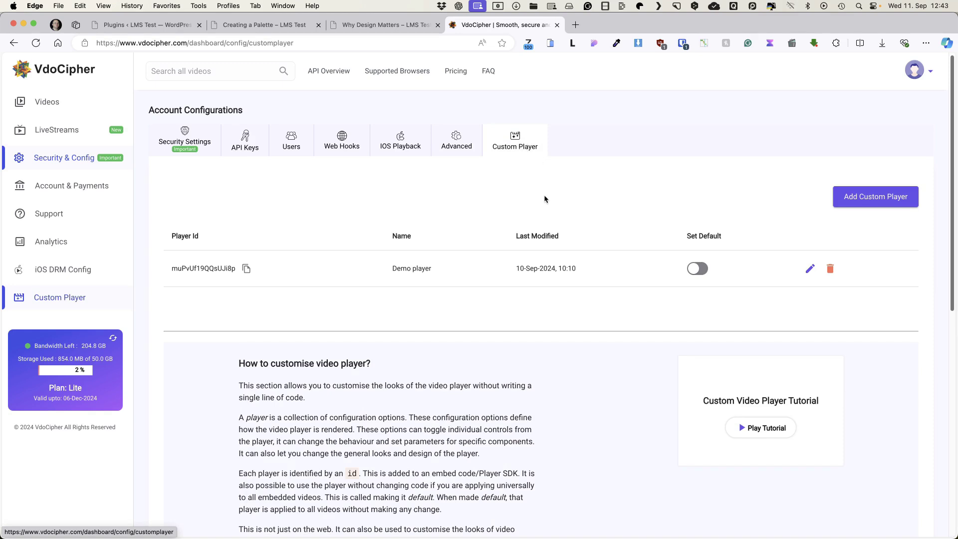
{"action": "left_click", "coordinate": [68, 158]}
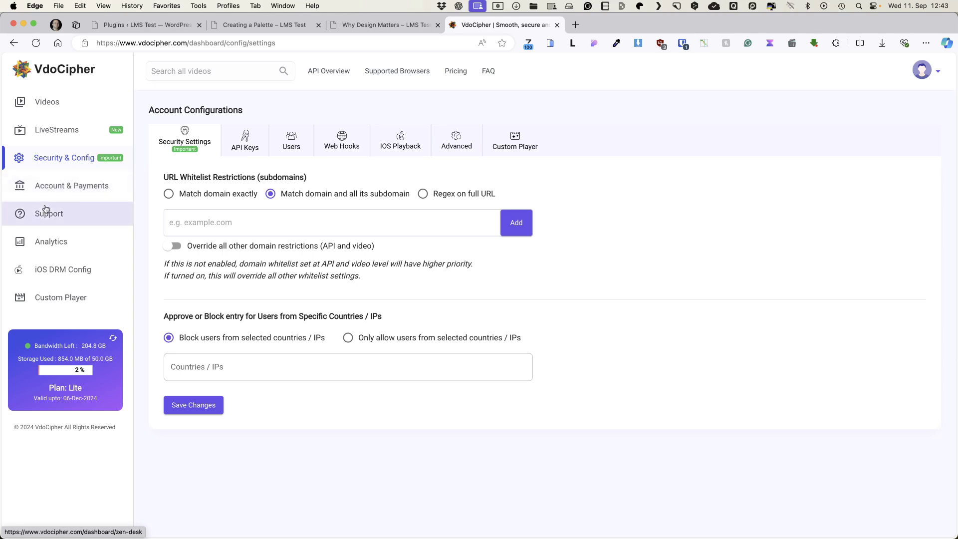
Step: Examine the analytics reports from bandwidth, video usage and views through watch time, user devices and blocked playback
{"action": "left_click", "coordinate": [44, 248]}
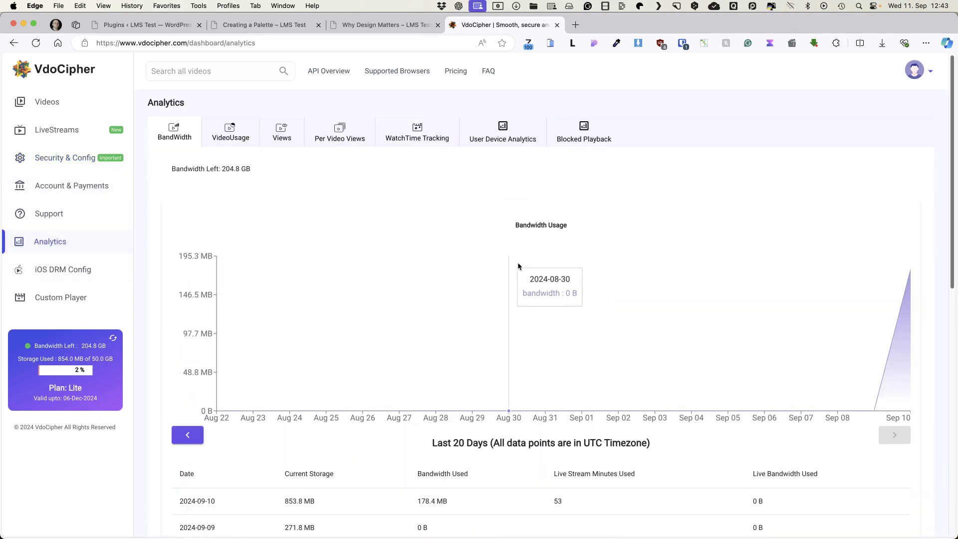
{"action": "left_click", "coordinate": [231, 132]}
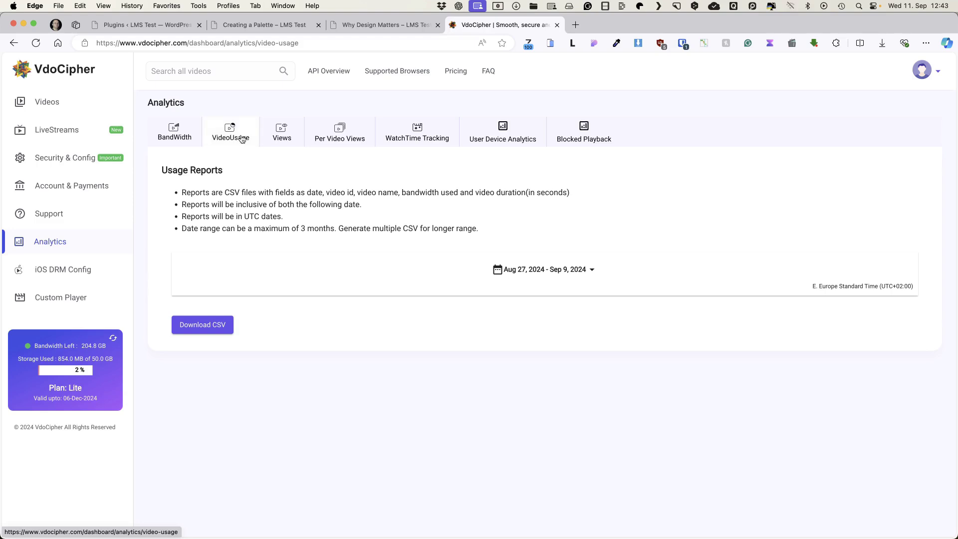
{"action": "left_click", "coordinate": [279, 135]}
{"action": "left_click", "coordinate": [355, 128]}
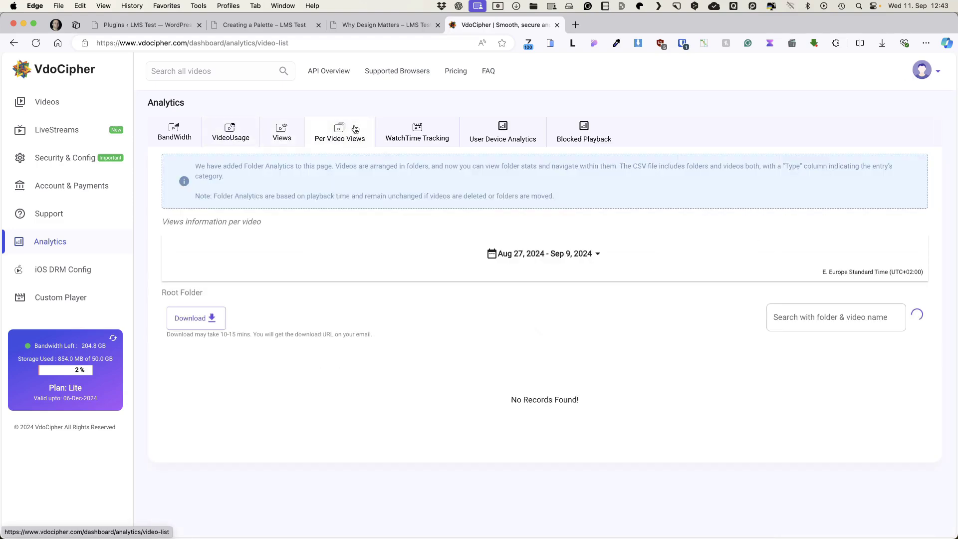
{"action": "left_click", "coordinate": [414, 130]}
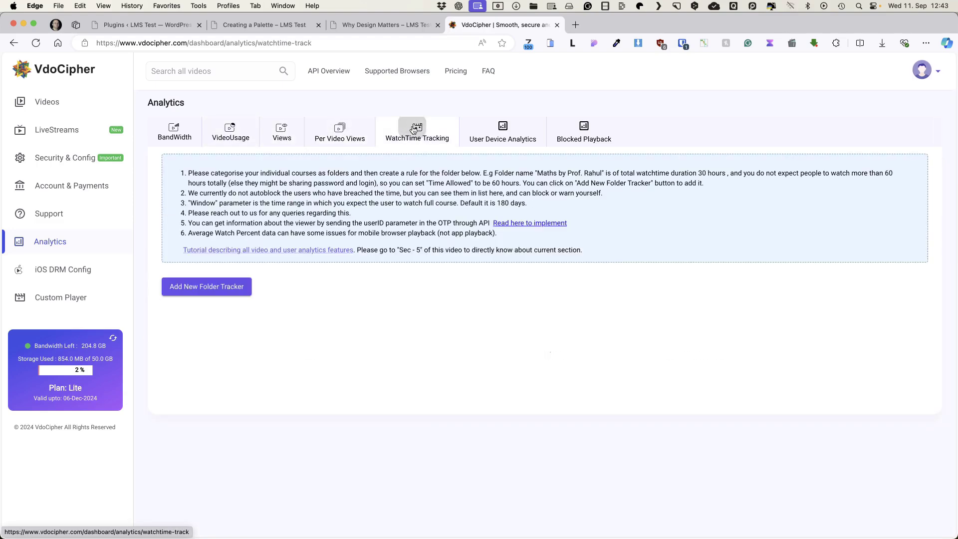
{"action": "left_click", "coordinate": [502, 132]}
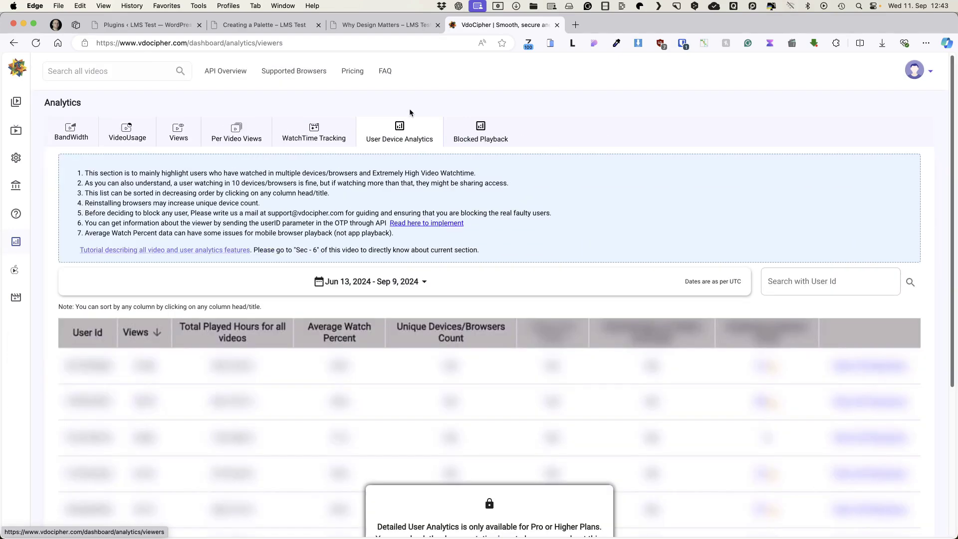
{"action": "left_click", "coordinate": [481, 126]}
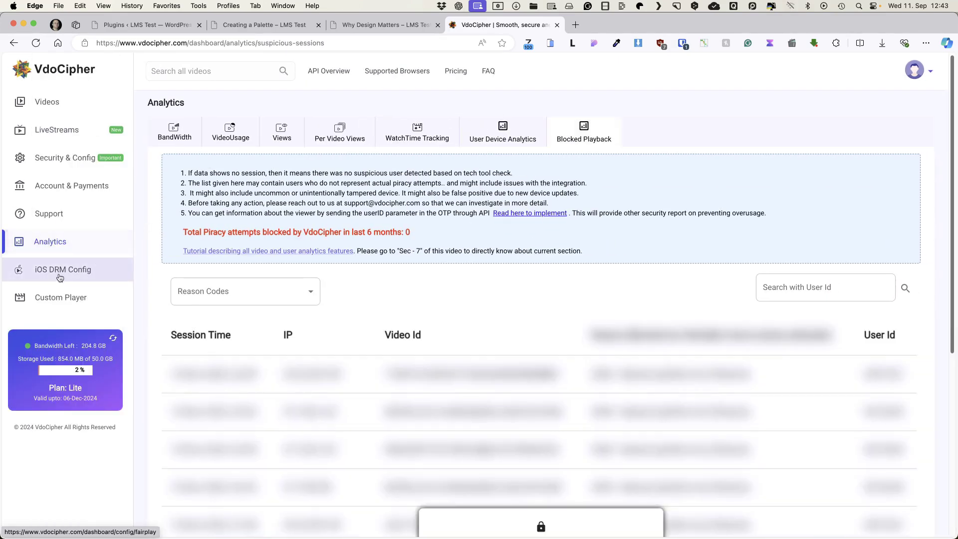
Step: Revisit the iOS DRM configuration and return to the video library's root folder
{"action": "left_click", "coordinate": [60, 276]}
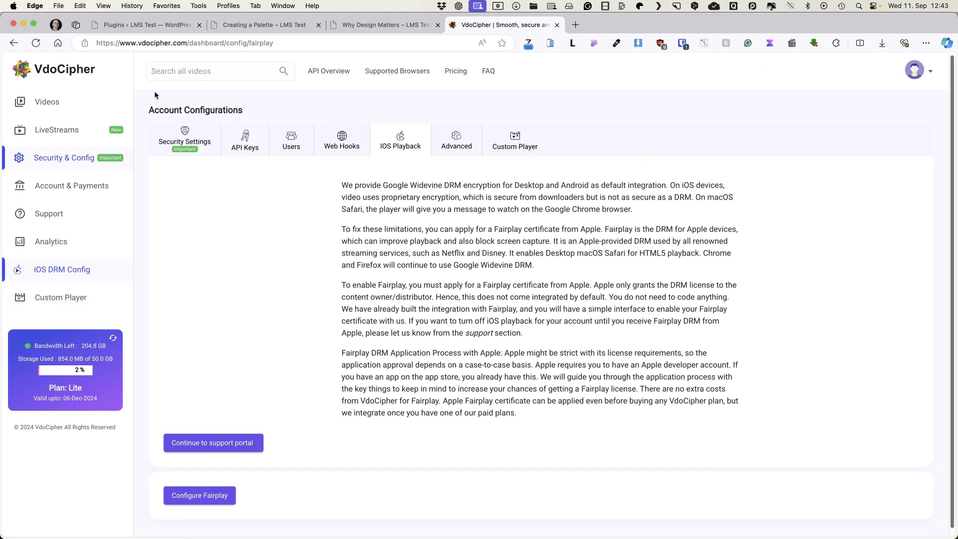
{"action": "left_click", "coordinate": [90, 101]}
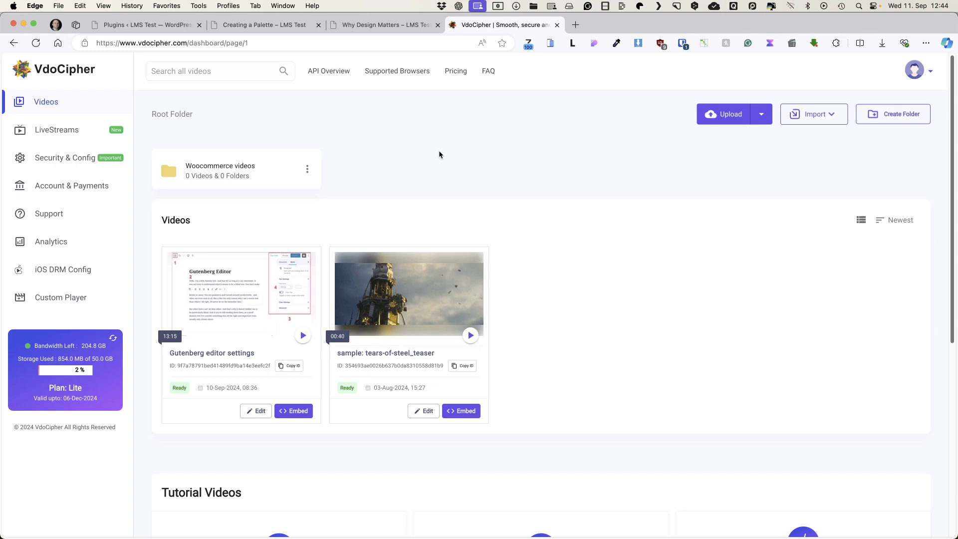
Step: Look at the video upload file chooser and the available import sources, then close both without adding anything
{"action": "left_click_drag", "start_coordinate": [0, 323], "coordinate": [167, 323]}
{"action": "left_click", "coordinate": [551, 126]}
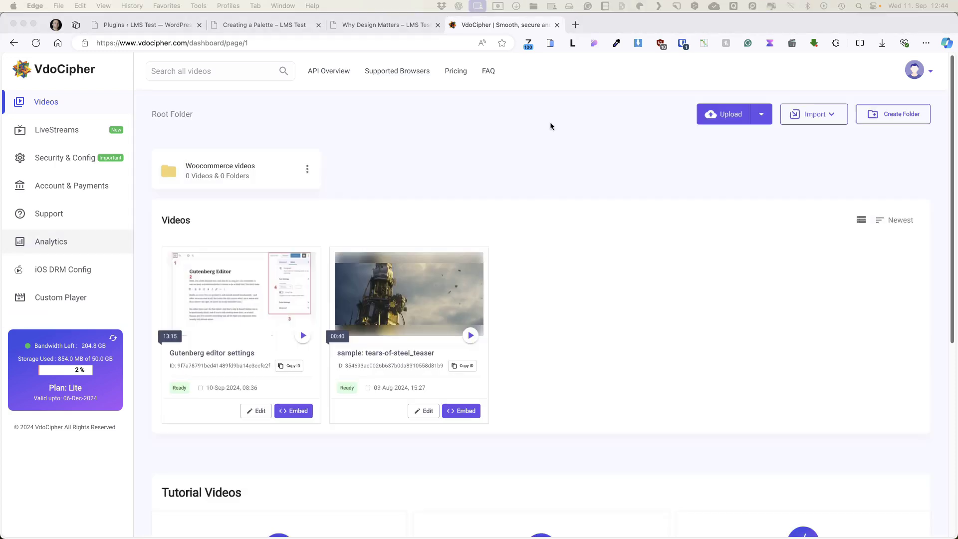
{"action": "left_click", "coordinate": [730, 115]}
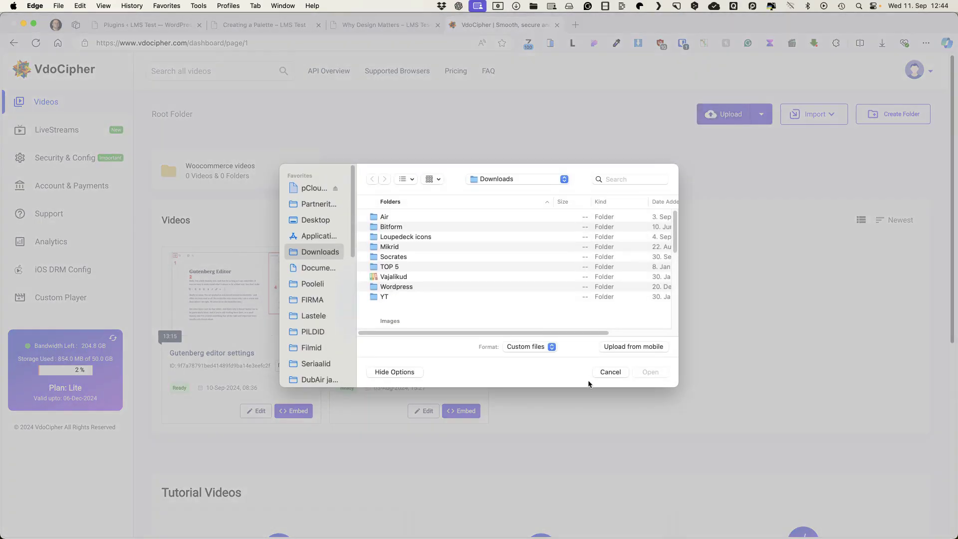
{"action": "left_click", "coordinate": [609, 367]}
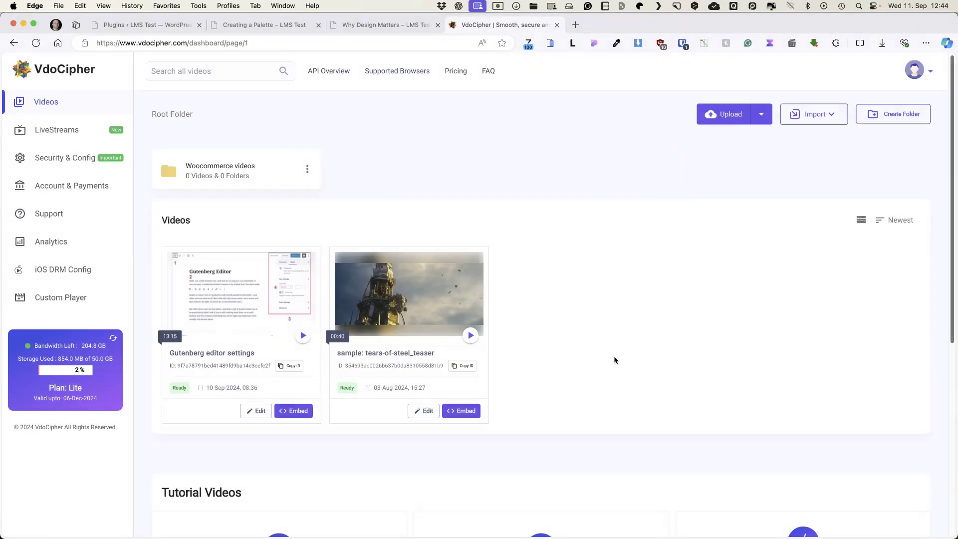
{"action": "left_click", "coordinate": [816, 119]}
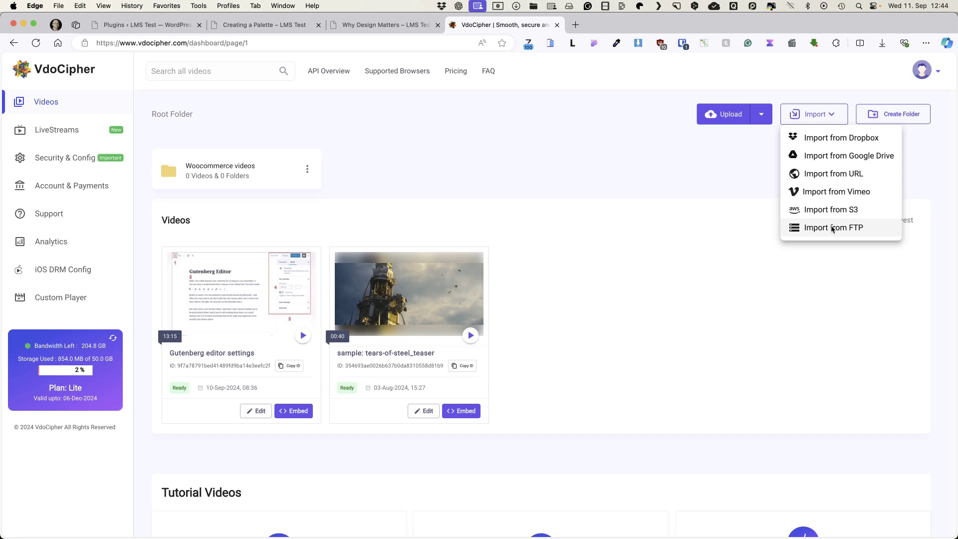
{"action": "left_click", "coordinate": [519, 183]}
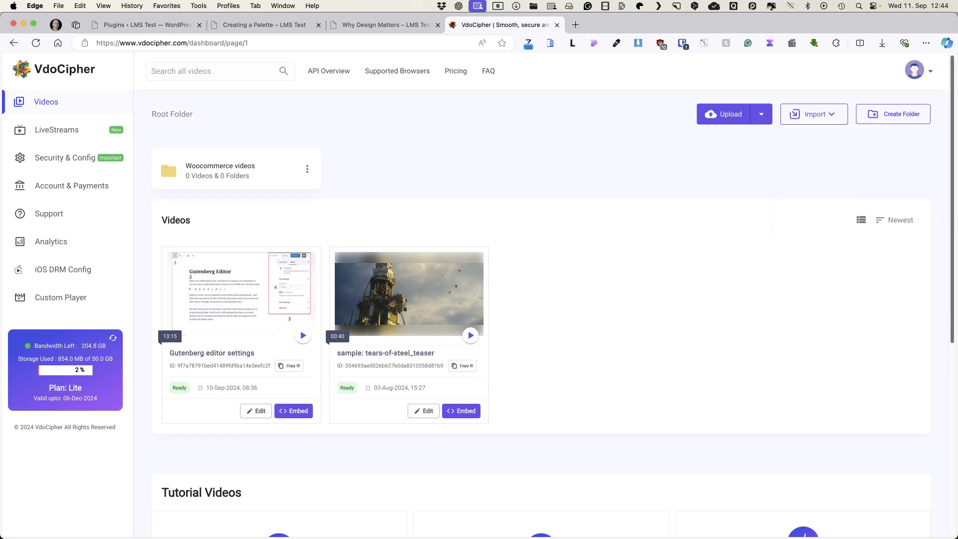
Step: Upload the Fluent forms.mp4 video to the library's root folder and dismiss the upload notice
{"action": "left_click_drag", "start_coordinate": [4, 372], "coordinate": [424, 312]}
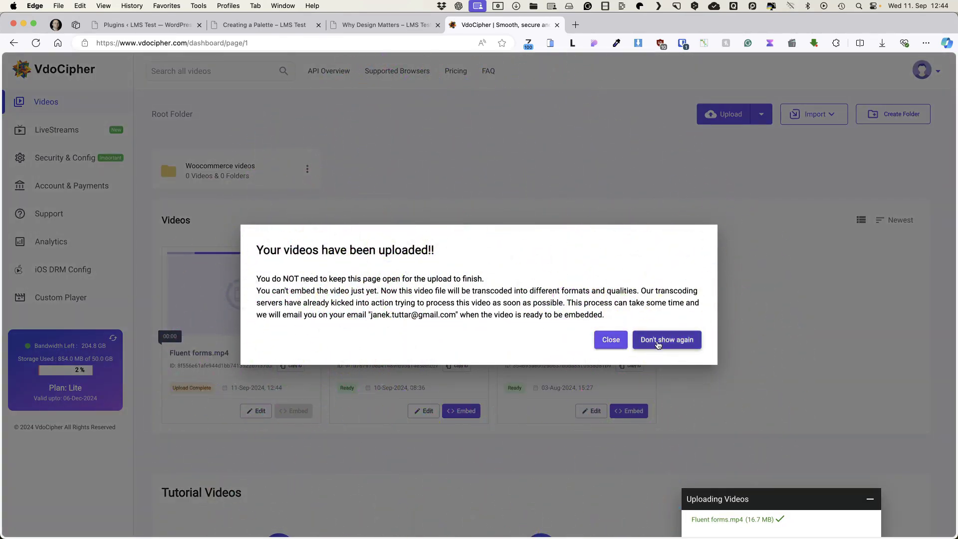
{"action": "left_click", "coordinate": [610, 340]}
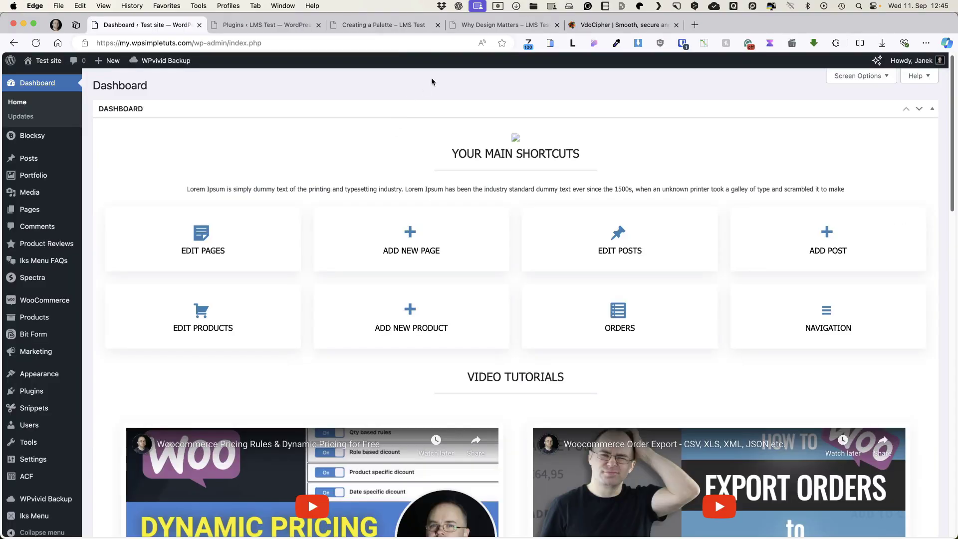
Step: Install and activate the "VdoCipher: Secure Video Player and Hosting" plugin on the WordPress test site and open its options
{"action": "mouse_move", "coordinate": [32, 391]}
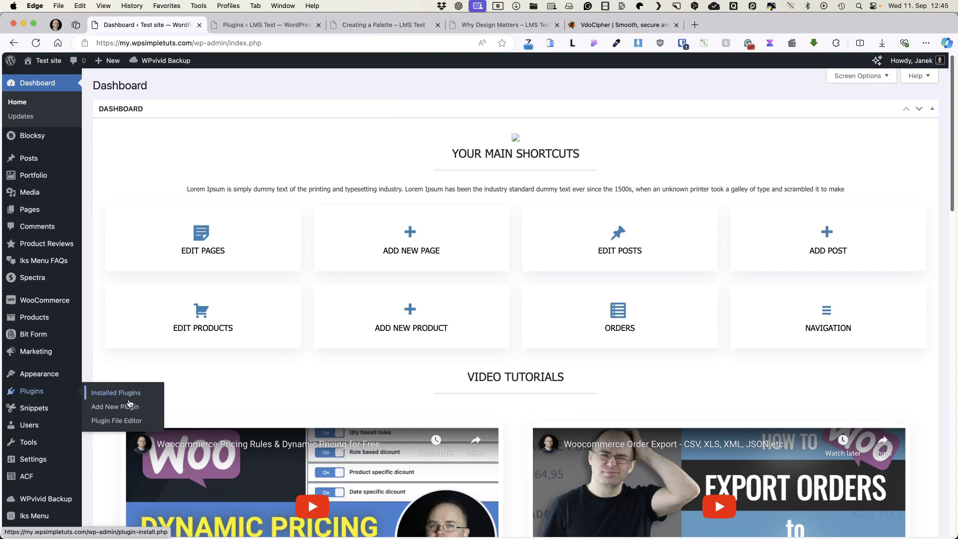
{"action": "left_click", "coordinate": [127, 407]}
{"action": "left_click", "coordinate": [777, 115]}
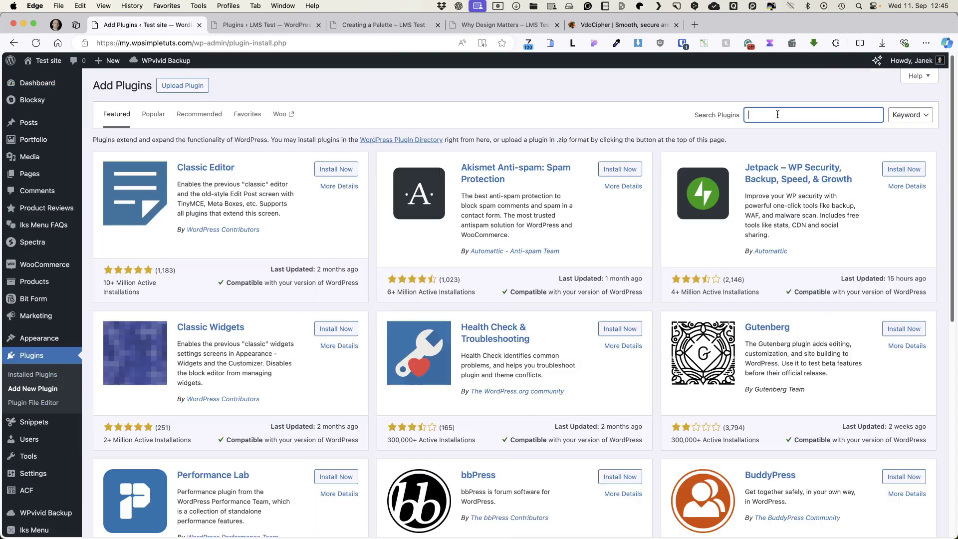
{"action": "type", "text": "vdocipher"}
{"action": "left_click", "coordinate": [333, 175]}
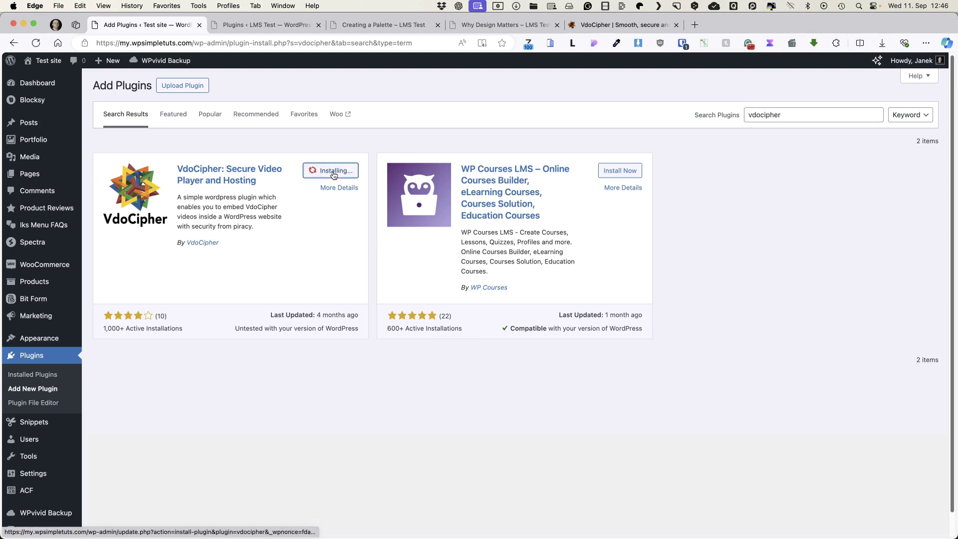
{"action": "left_click", "coordinate": [334, 175]}
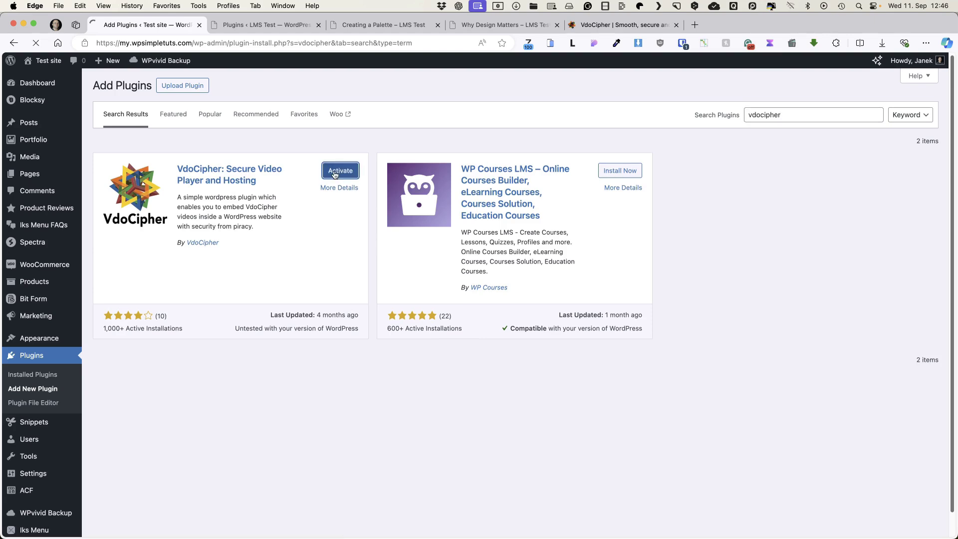
{"action": "scroll", "coordinate": [268, 319], "scroll_direction": "down", "scroll_amount": 6}
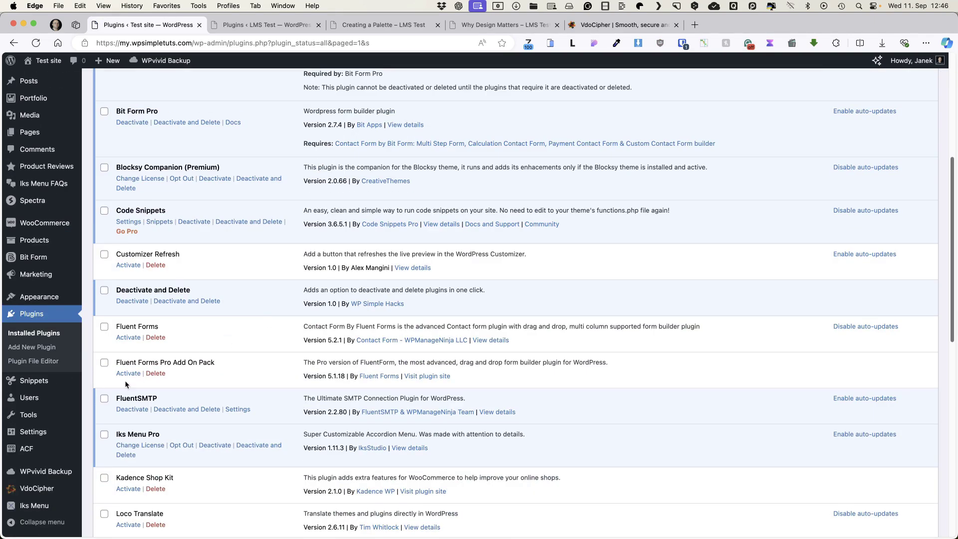
{"action": "left_click", "coordinate": [30, 492]}
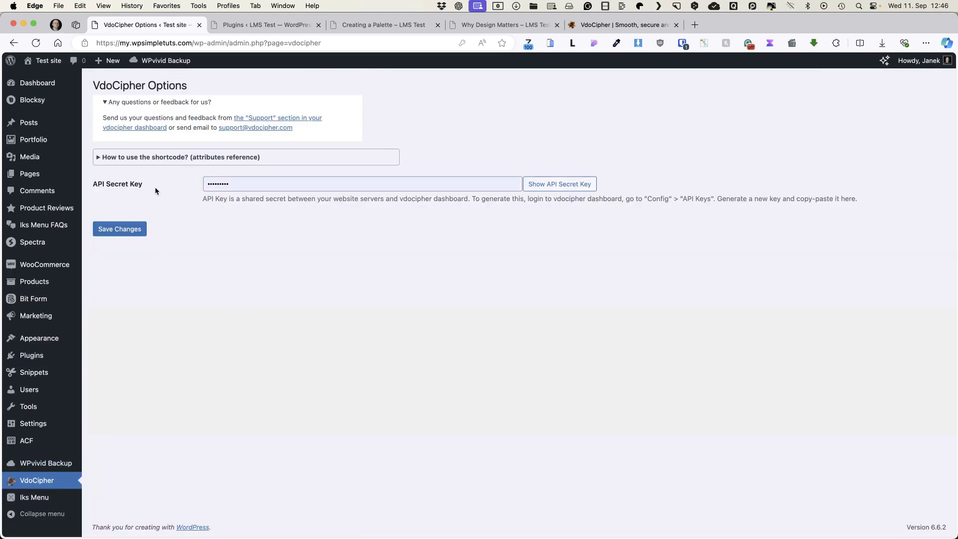
Step: Switch to the VdoCipher dashboard, generate a new API key in the account configurations and copy its secret
{"action": "left_click", "coordinate": [610, 25]}
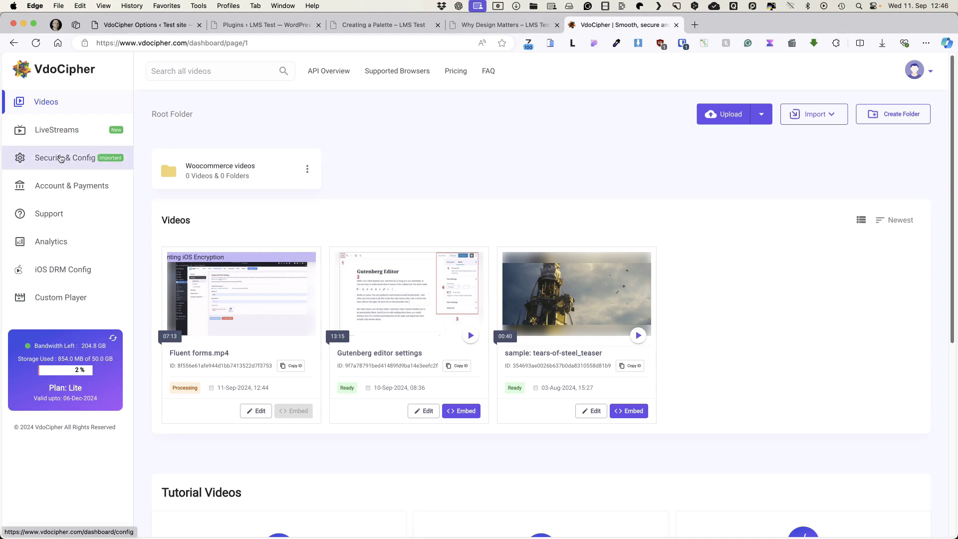
{"action": "left_click", "coordinate": [58, 158]}
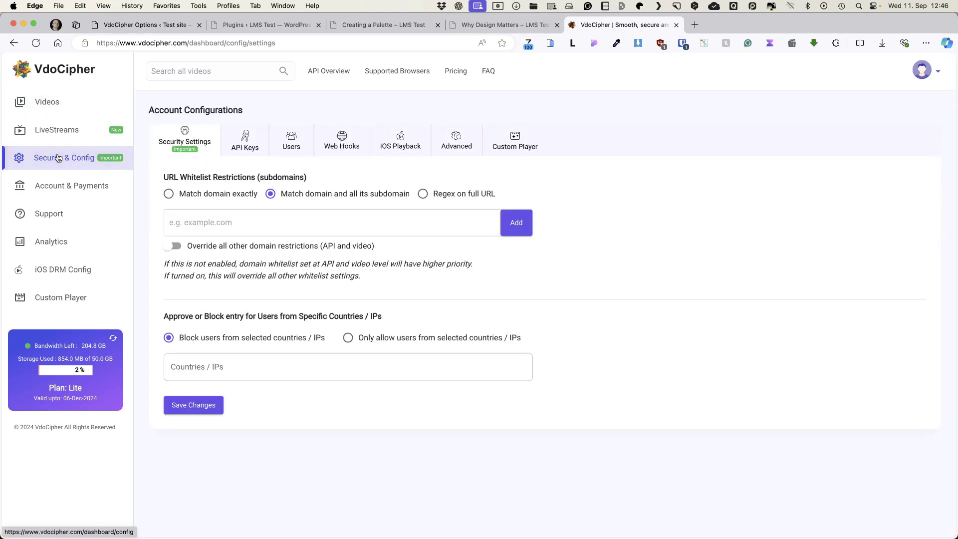
{"action": "left_click", "coordinate": [246, 139]}
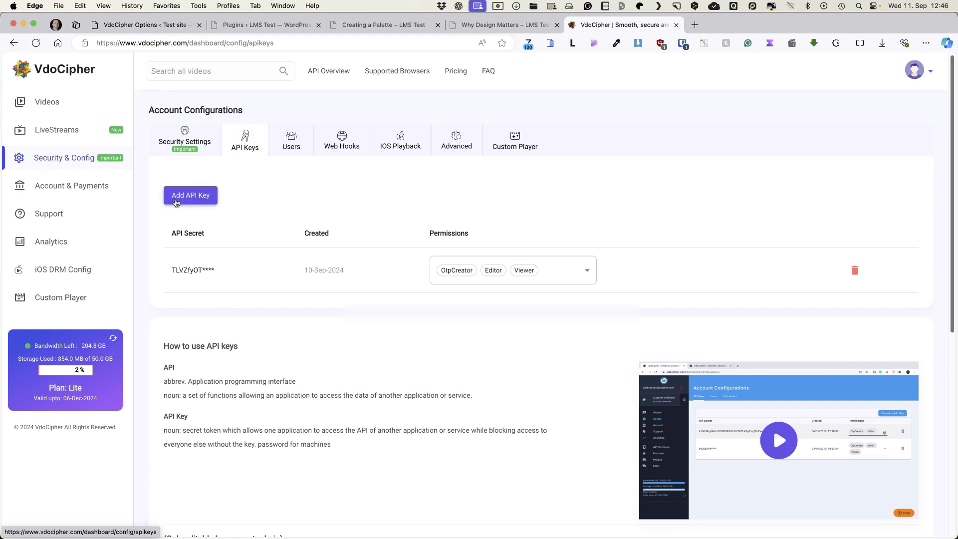
{"action": "left_click", "coordinate": [186, 197]}
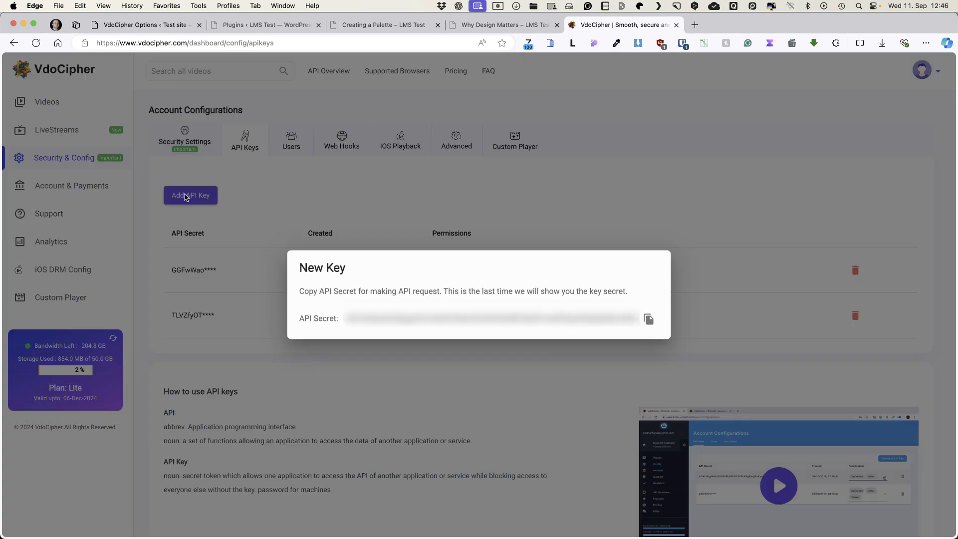
{"action": "left_click", "coordinate": [649, 320]}
Step: Switch to the WordPress plugin options, replace the API Secret Key with the copied key and save
{"action": "key", "text": "super+1"}
{"action": "left_click", "coordinate": [250, 186]}
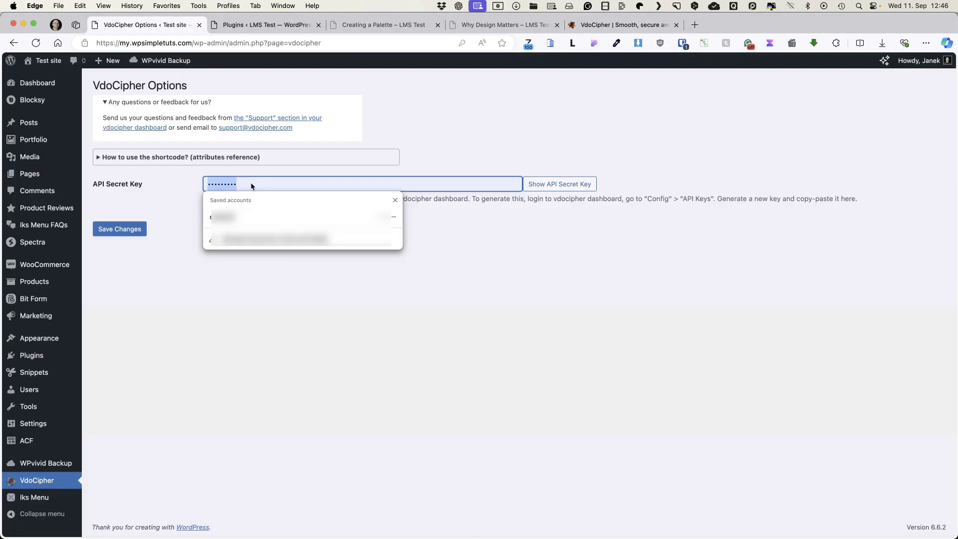
{"action": "key", "text": "super+v"}
{"action": "left_click", "coordinate": [120, 230]}
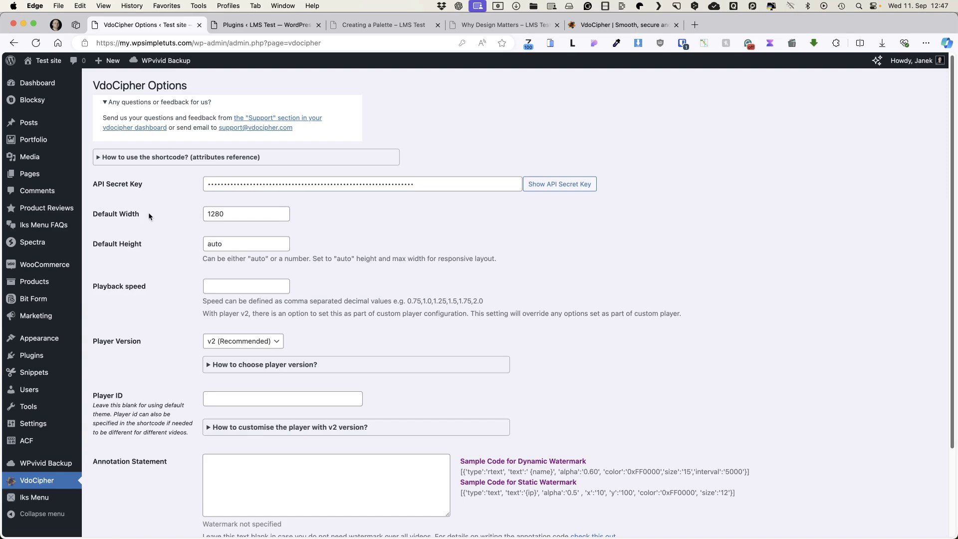
Step: Review the plugin's default size, playback speed, player version and watermark annotation options, then save them
{"action": "scroll", "coordinate": [231, 276], "scroll_direction": "down", "scroll_amount": 1}
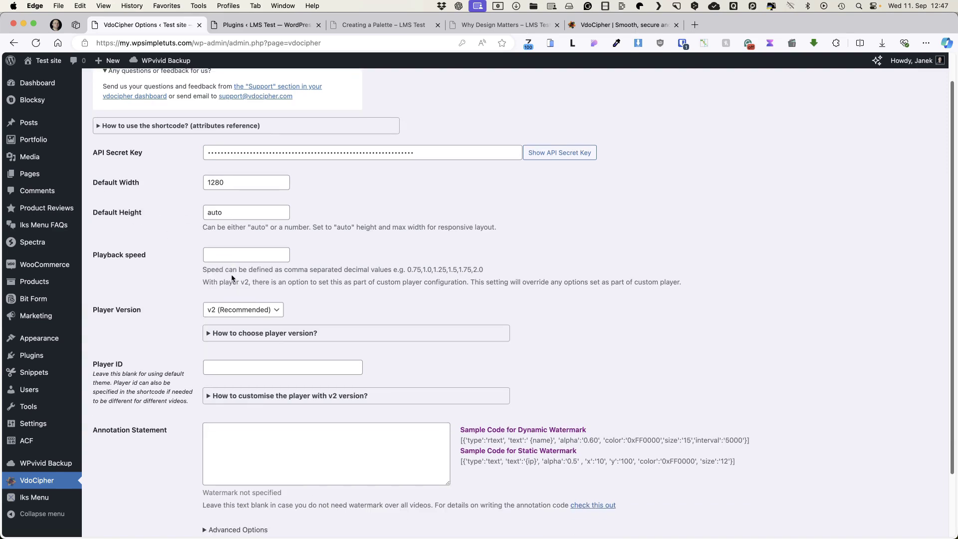
{"action": "scroll", "coordinate": [232, 277], "scroll_direction": "down", "scroll_amount": 3}
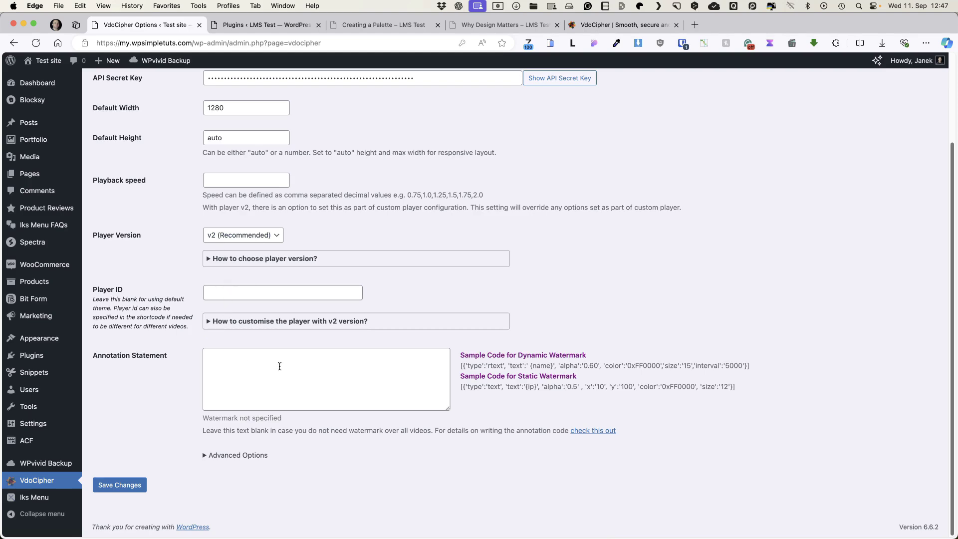
{"action": "left_click", "coordinate": [125, 486]}
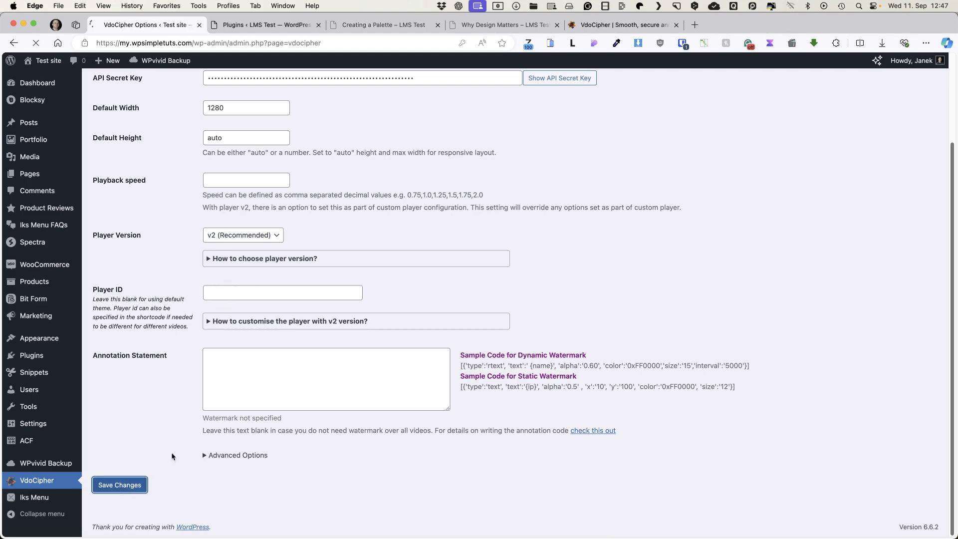
Step: Disable the advanced option "Show VdoCipher in sidebar", save, and locate the plugin's entry under the WordPress settings
{"action": "left_click", "coordinate": [227, 456]}
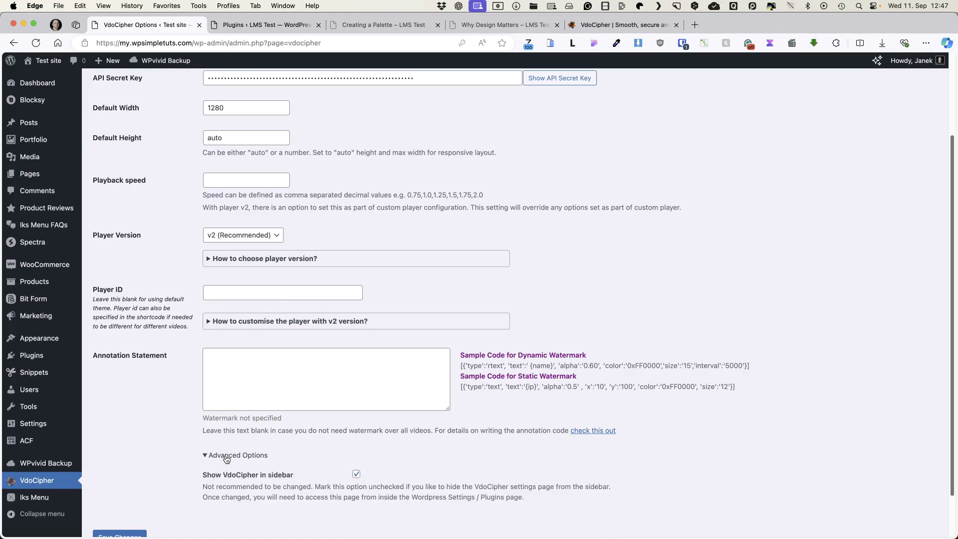
{"action": "scroll", "coordinate": [260, 412], "scroll_direction": "down", "scroll_amount": 2}
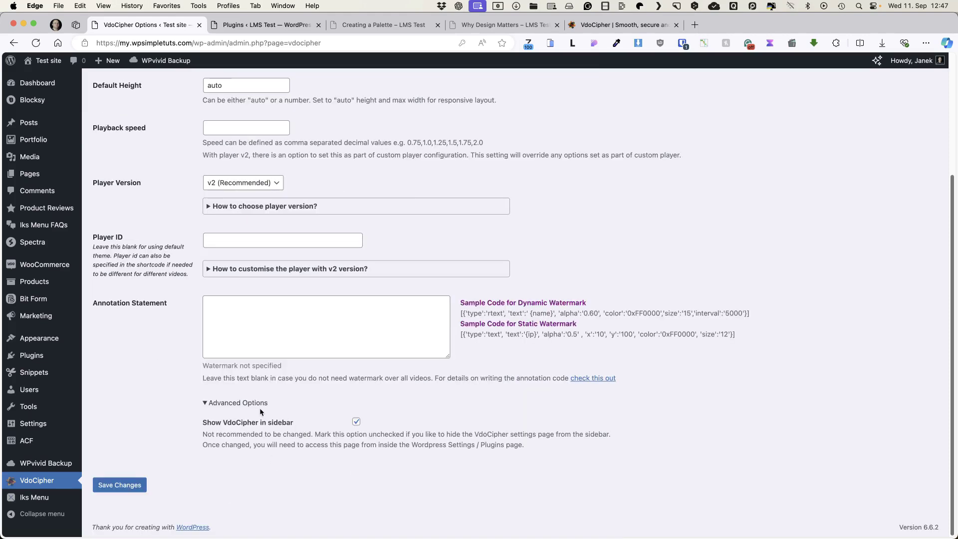
{"action": "left_click", "coordinate": [356, 423]}
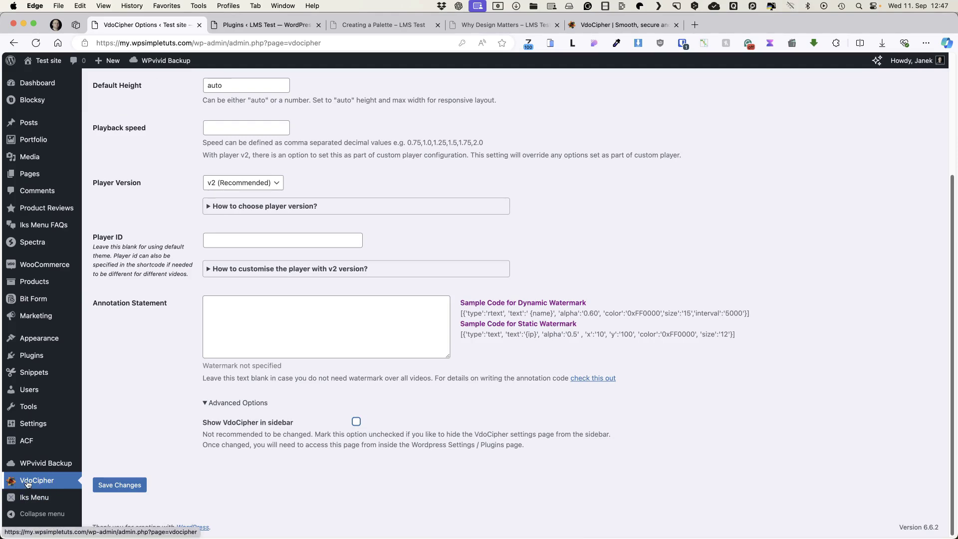
{"action": "left_click", "coordinate": [131, 484]}
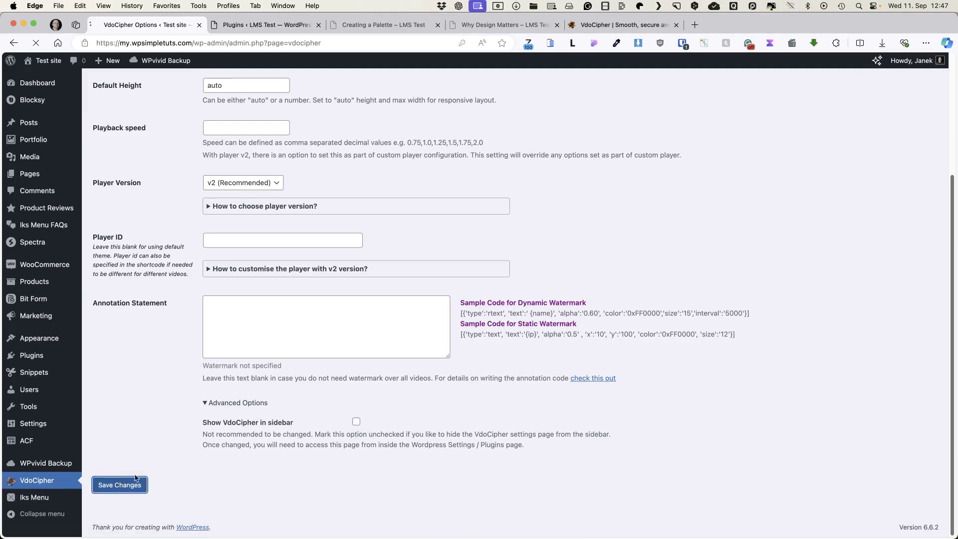
{"action": "scroll", "coordinate": [260, 395], "scroll_direction": "down", "scroll_amount": 5}
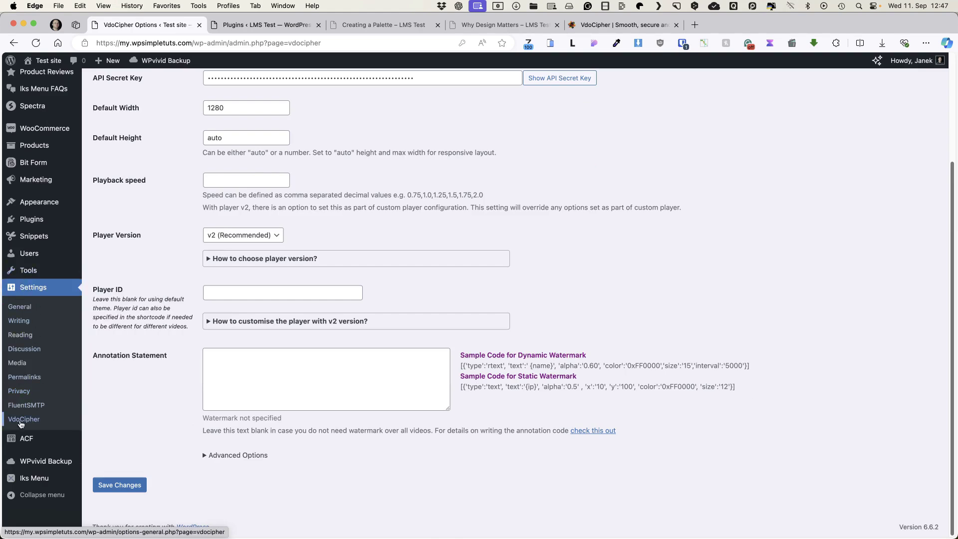
{"action": "scroll", "coordinate": [412, 200], "scroll_direction": "up", "scroll_amount": 5}
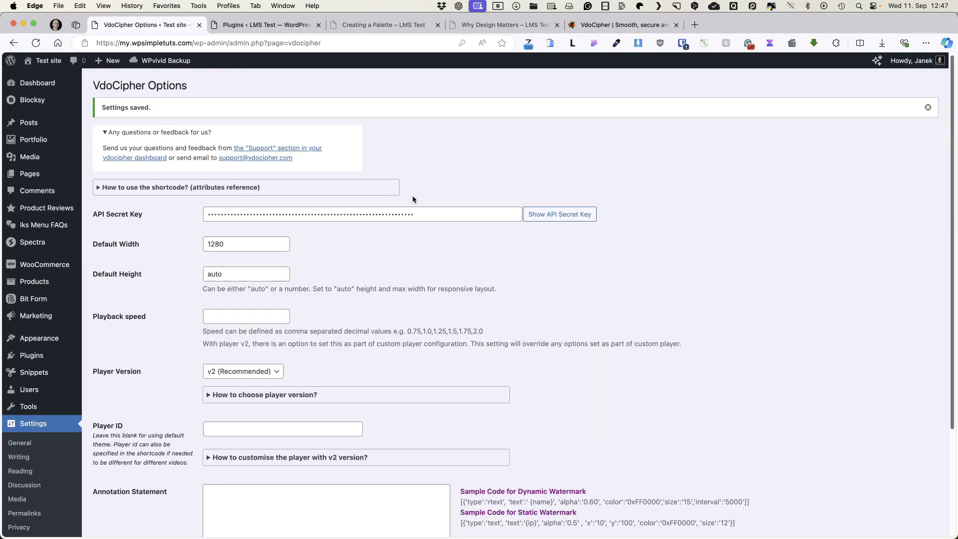
Step: Switch to the VdoCipher dashboard, edit the Fluent forms.mp4 video and rename it to "Fluent forms"
{"action": "left_click", "coordinate": [608, 25]}
{"action": "left_click", "coordinate": [43, 102]}
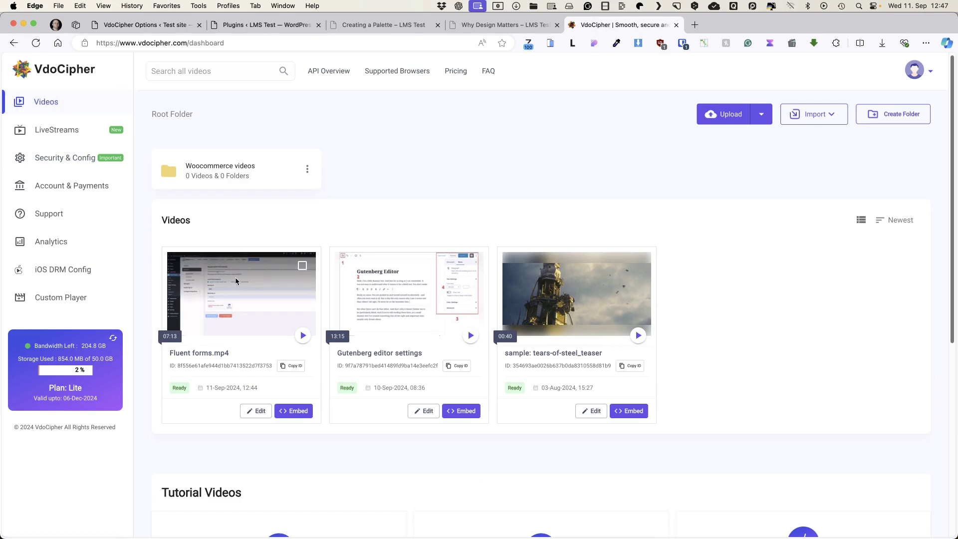
{"action": "left_click", "coordinate": [256, 411]}
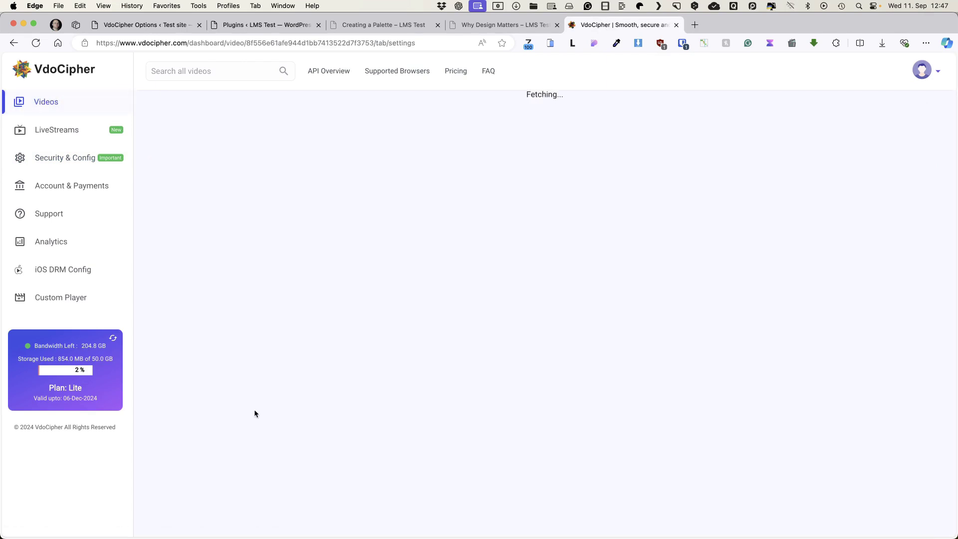
{"action": "left_click_drag", "start_coordinate": [234, 270], "coordinate": [224, 269]}
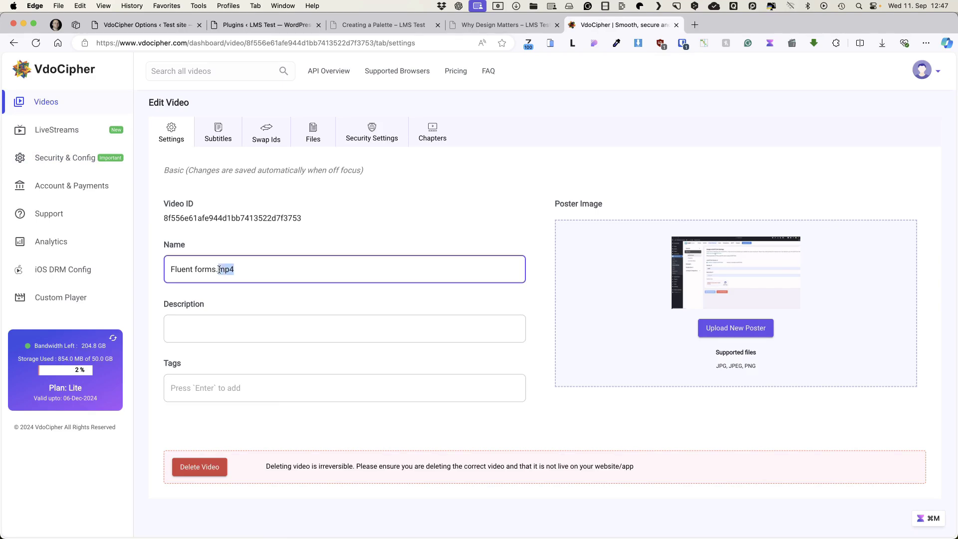
{"action": "key", "text": "BackSpace"}
{"action": "type", "text": "s"}
Step: Upload the picture of a person holding a phone from the Downloads folder as the video's new poster image
{"action": "left_click", "coordinate": [736, 328]}
{"action": "scroll", "coordinate": [527, 246], "scroll_direction": "down", "scroll_amount": 6}
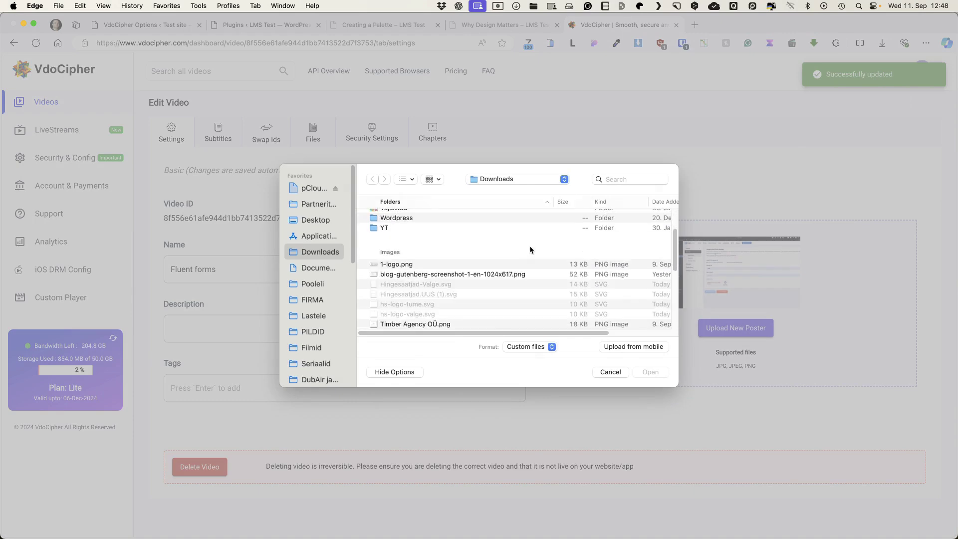
{"action": "left_click", "coordinate": [439, 278]}
{"action": "left_click", "coordinate": [650, 372]}
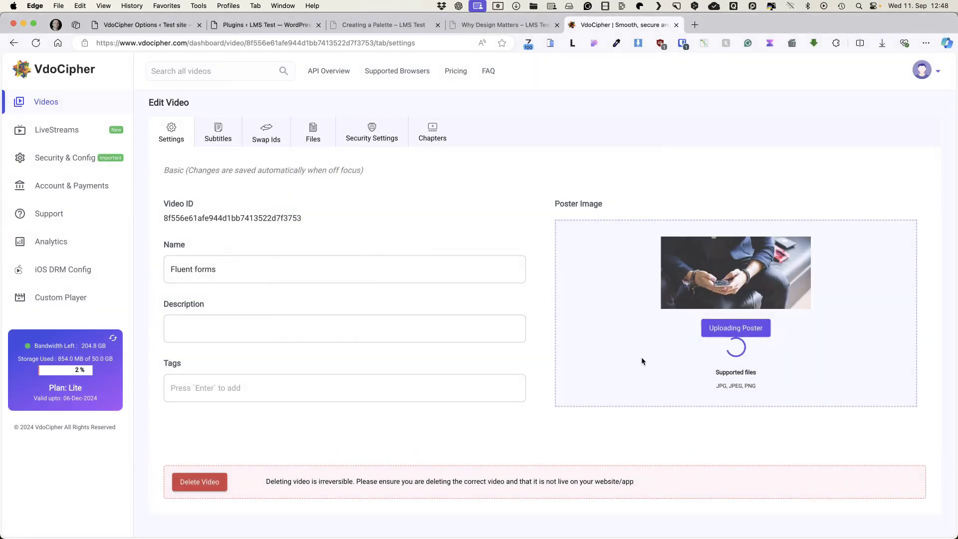
Step: Examine the subtitle upload page and its available languages for the Fluent forms video
{"action": "left_click", "coordinate": [227, 136]}
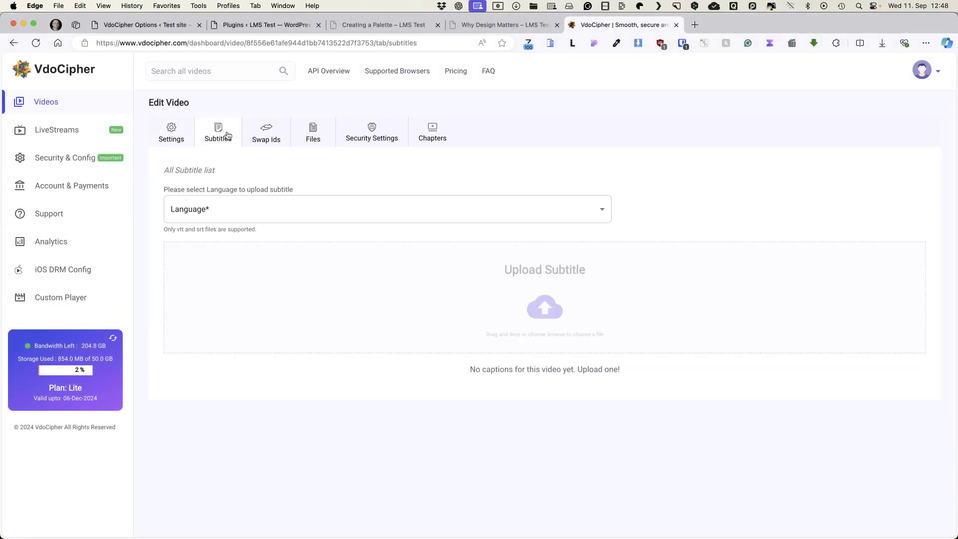
{"action": "left_click", "coordinate": [232, 211]}
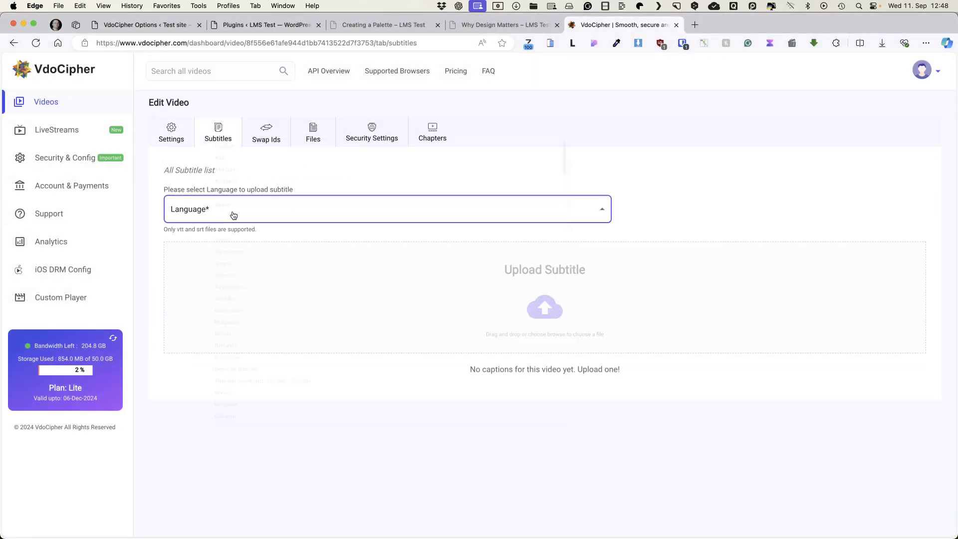
{"action": "left_click", "coordinate": [704, 182]}
Step: Preview an ID swap with the "Gutenberg editor settings" video, then review the video's associated files and security settings
{"action": "left_click", "coordinate": [267, 135]}
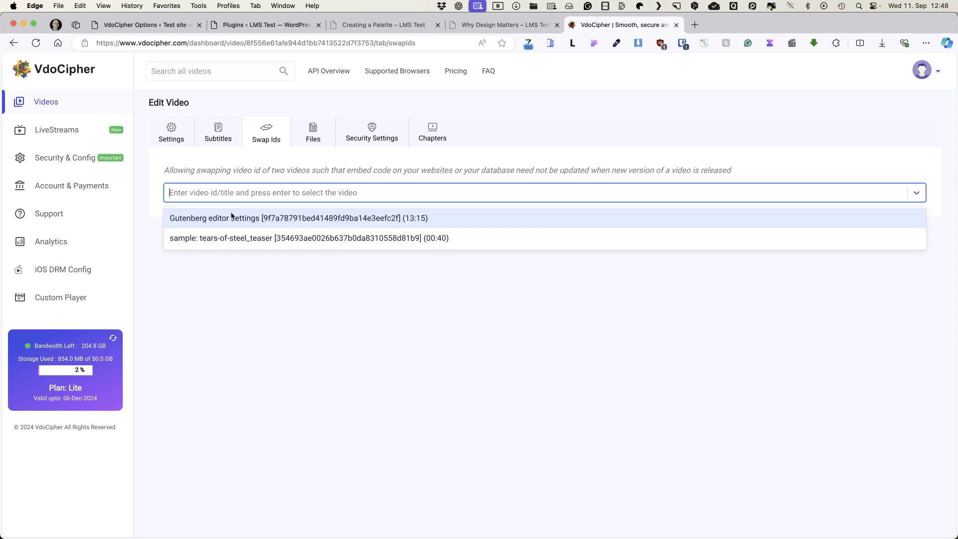
{"action": "left_click", "coordinate": [233, 216]}
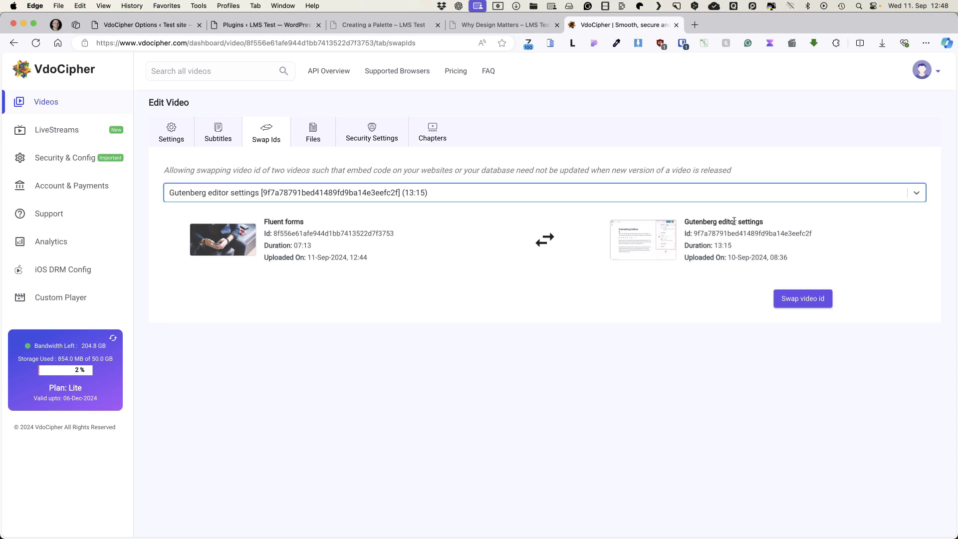
{"action": "left_click", "coordinate": [298, 126]}
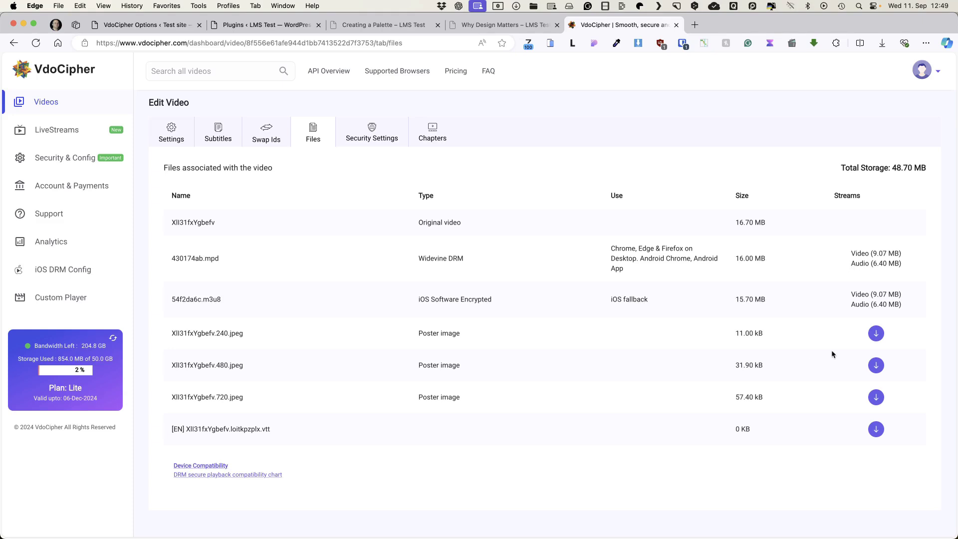
{"action": "left_click", "coordinate": [371, 135]}
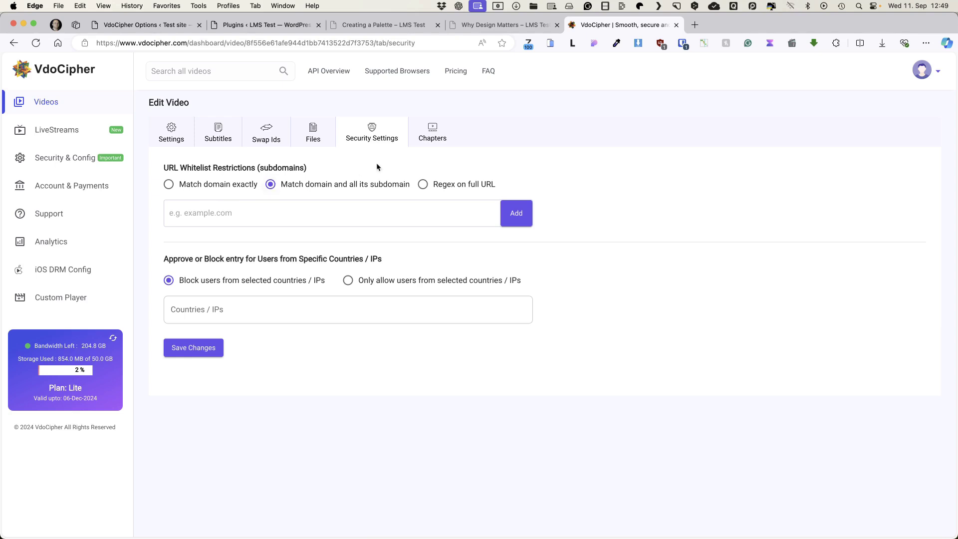
Step: Add and save the chapters Intro at 00:00:00, Settings at 00:00:30 and Styles at 00:01:00, and preview the video
{"action": "left_click", "coordinate": [430, 133]}
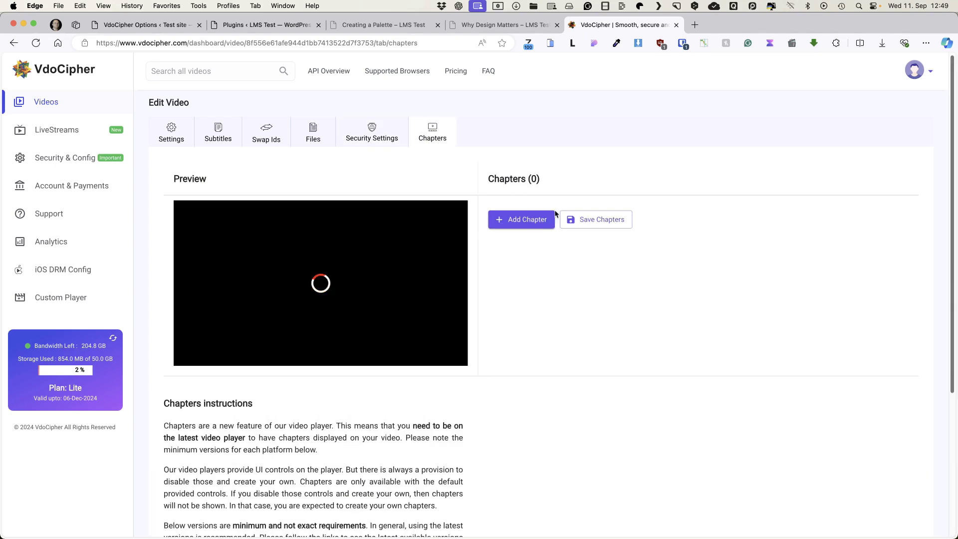
{"action": "left_click", "coordinate": [514, 227]}
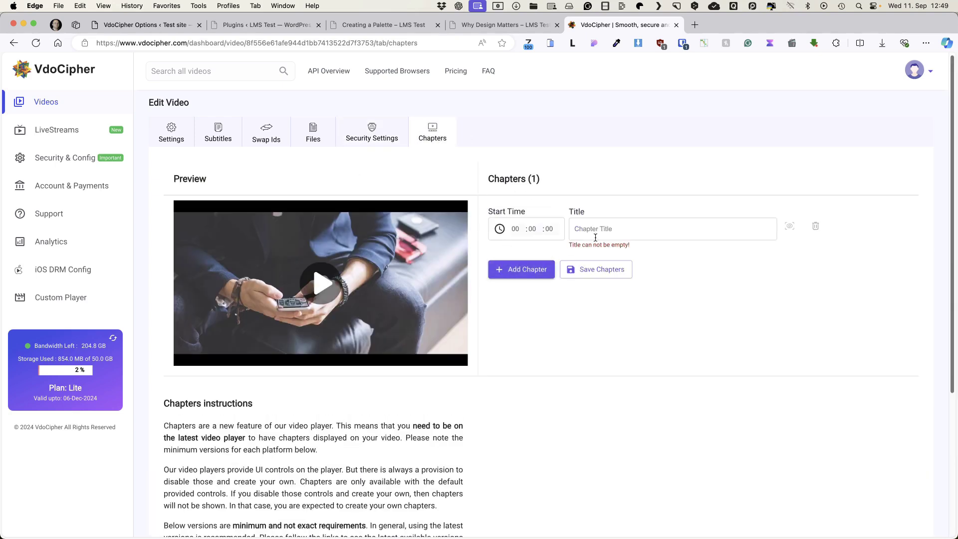
{"action": "type", "text": "Intro"}
{"action": "left_click", "coordinate": [521, 269]}
{"action": "type", "text": "Settings"}
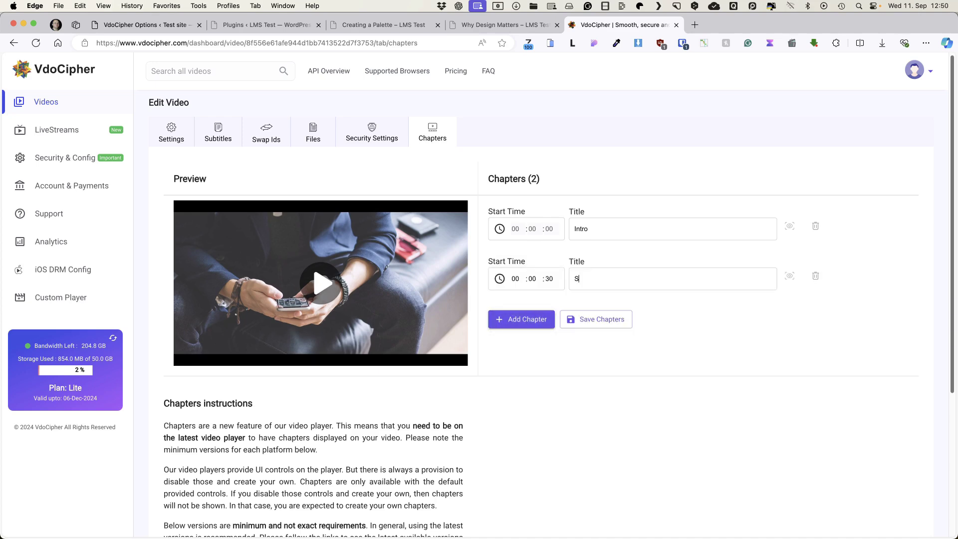
{"action": "key", "text": "Return"}
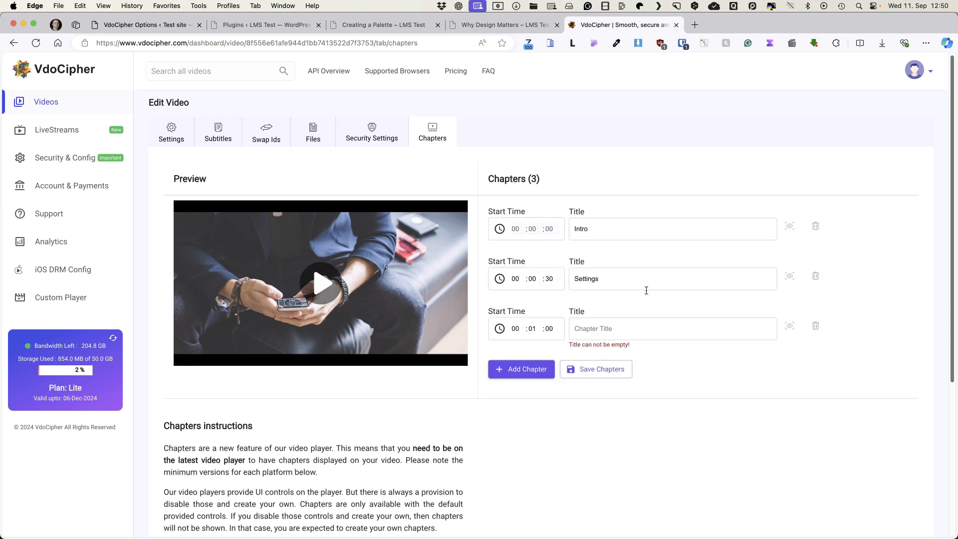
{"action": "left_click", "coordinate": [595, 324]}
{"action": "type", "text": "Styles"}
{"action": "left_click", "coordinate": [591, 375]}
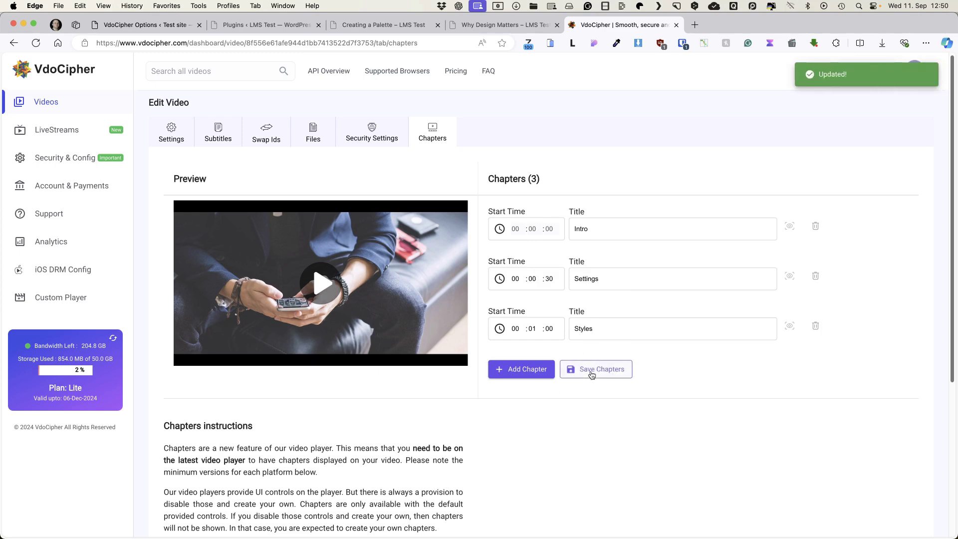
{"action": "left_click", "coordinate": [322, 282]}
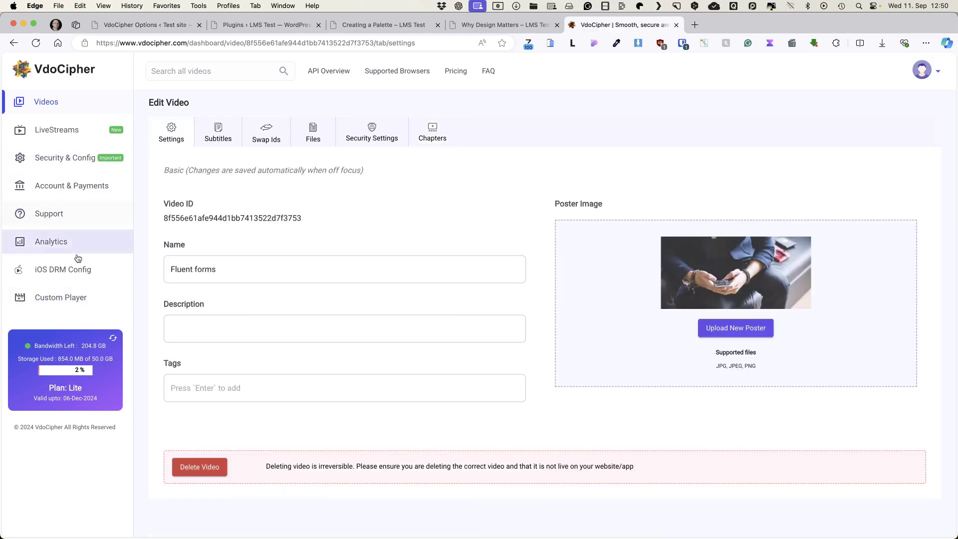
Step: Start a new custom player configuration named "Test player"
{"action": "left_click", "coordinate": [47, 298]}
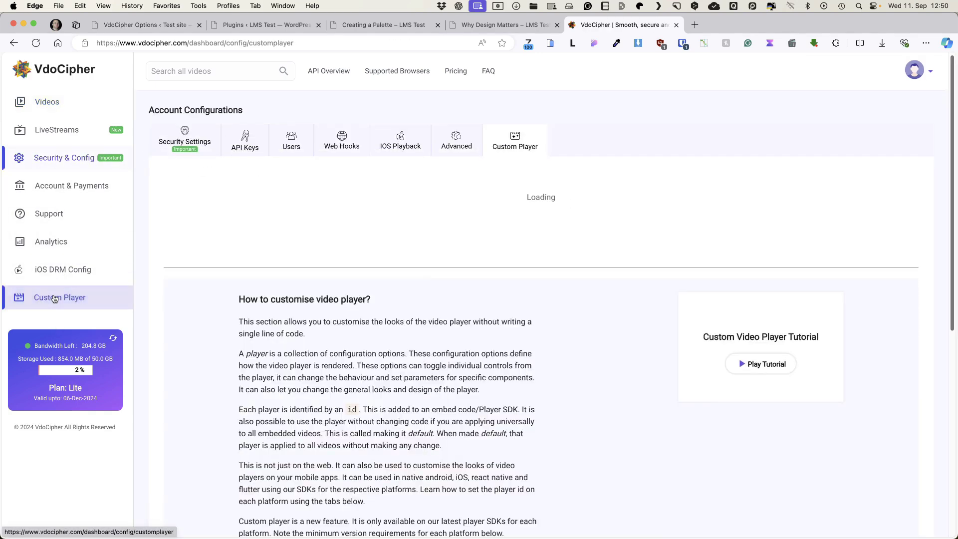
{"action": "left_click", "coordinate": [861, 196]}
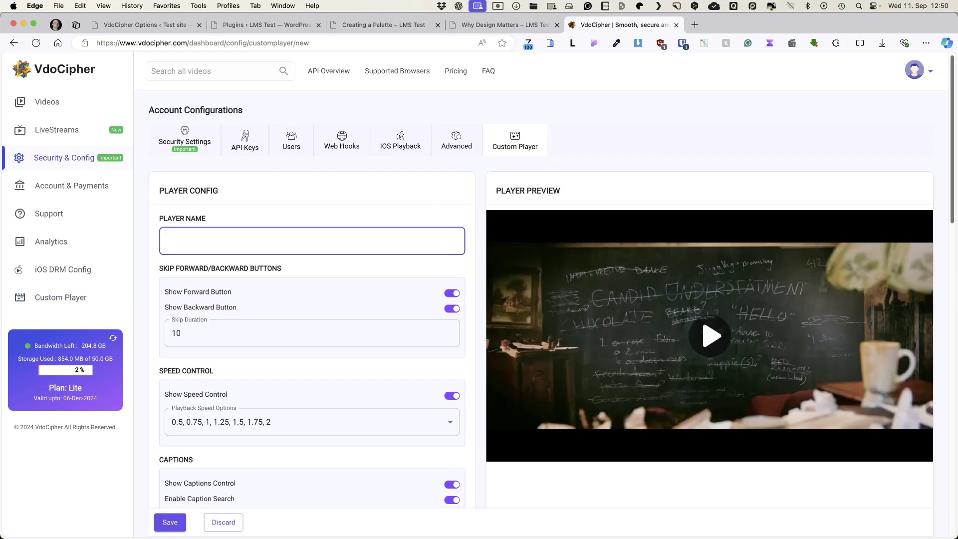
{"action": "type", "text": "Test player"}
Step: Review the player's skip, speed, captions, progress and auto-resume settings and the buttons that can be moved inside a settings icon
{"action": "scroll", "coordinate": [404, 237], "scroll_direction": "down", "scroll_amount": 4}
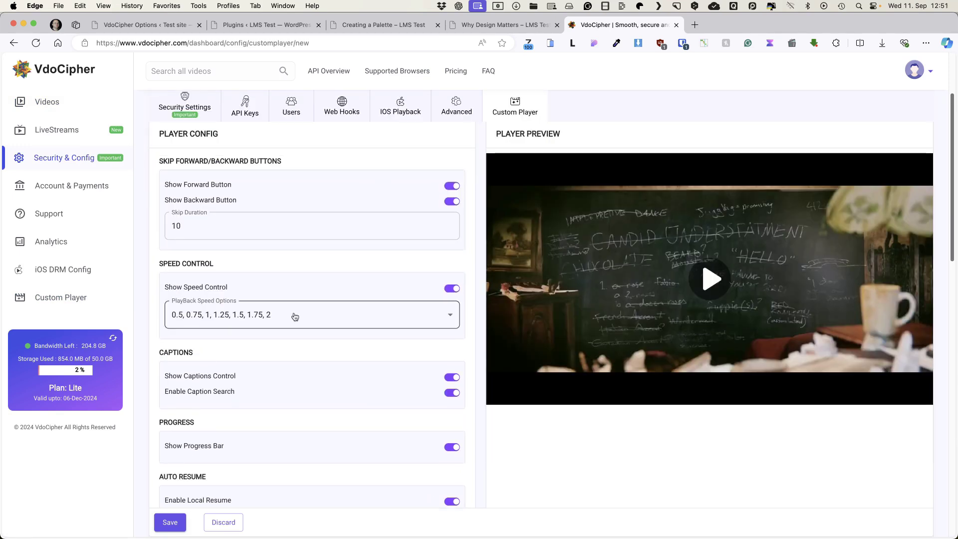
{"action": "scroll", "coordinate": [291, 309], "scroll_direction": "down", "scroll_amount": 4}
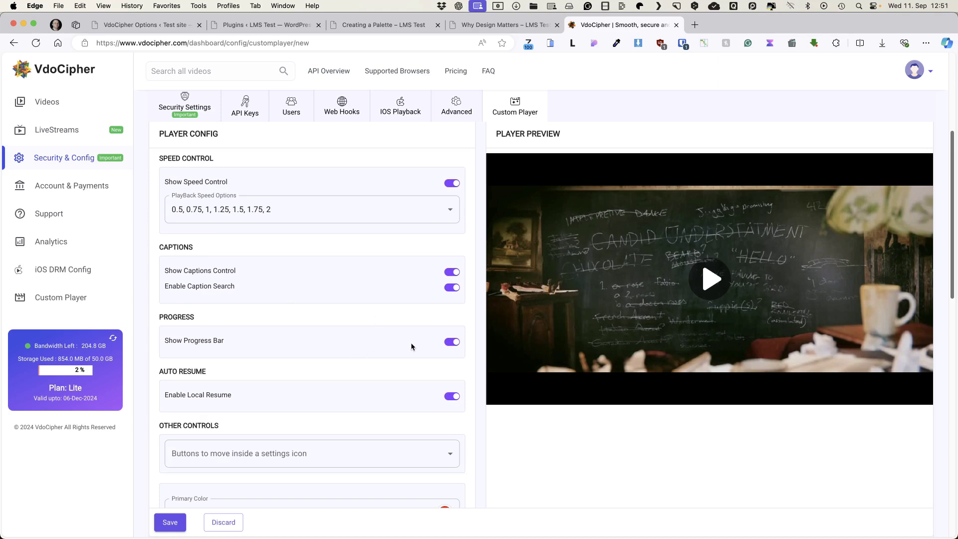
{"action": "scroll", "coordinate": [411, 346], "scroll_direction": "down", "scroll_amount": 3}
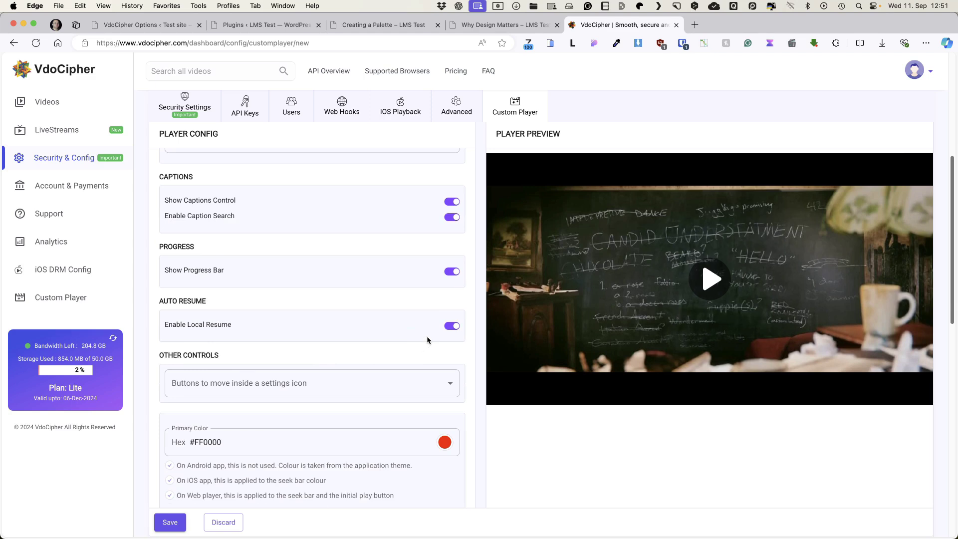
{"action": "scroll", "coordinate": [427, 337], "scroll_direction": "down", "scroll_amount": 3}
{"action": "left_click", "coordinate": [391, 303]}
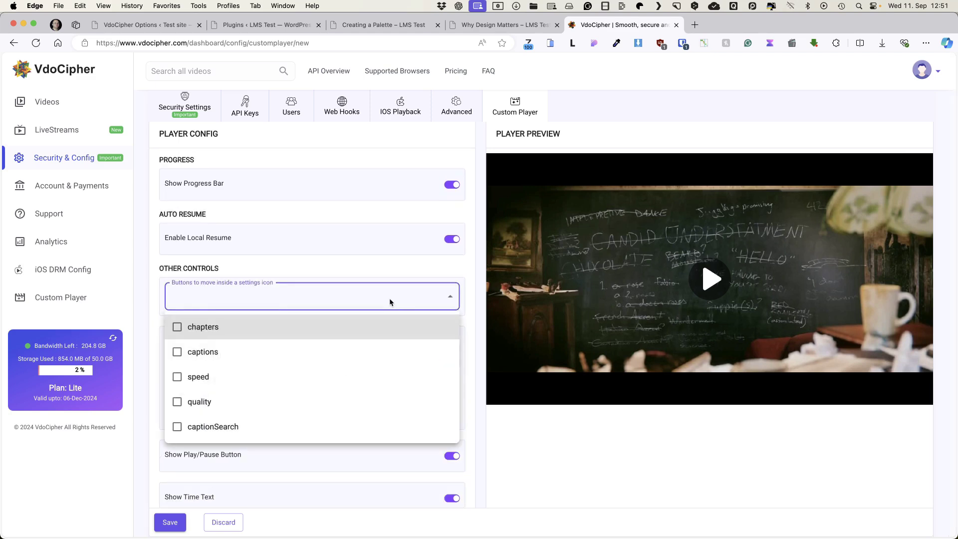
{"action": "left_click", "coordinate": [389, 301]}
Step: Change the player's primary color to the bright yellow-green #e3ff00
{"action": "left_click", "coordinate": [444, 355]}
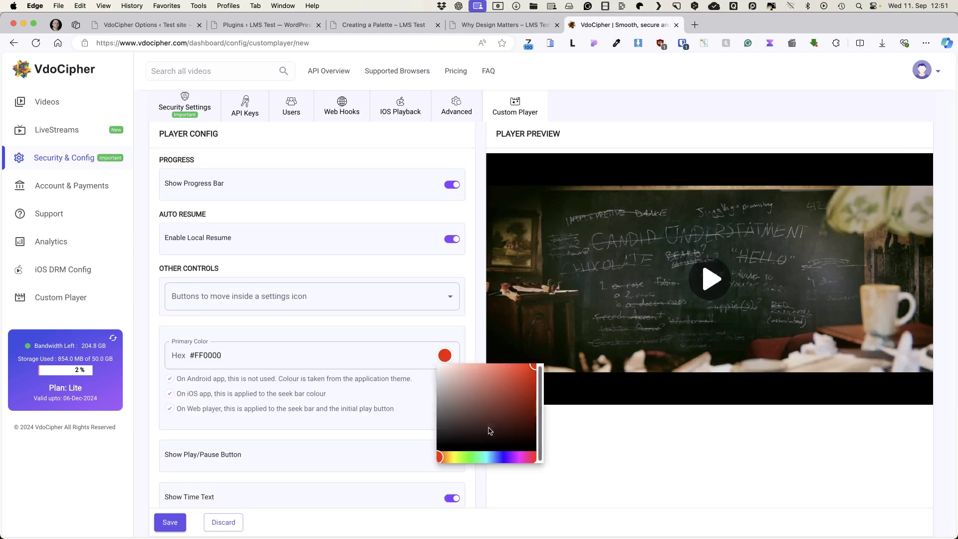
{"action": "left_click", "coordinate": [505, 408]}
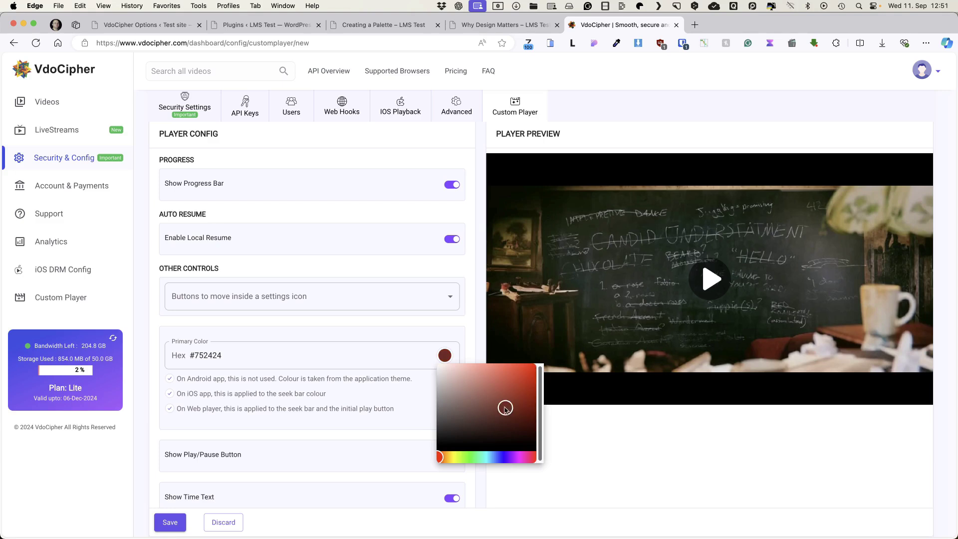
{"action": "left_click", "coordinate": [456, 457]}
{"action": "left_click_drag", "start_coordinate": [529, 372], "coordinate": [548, 361]}
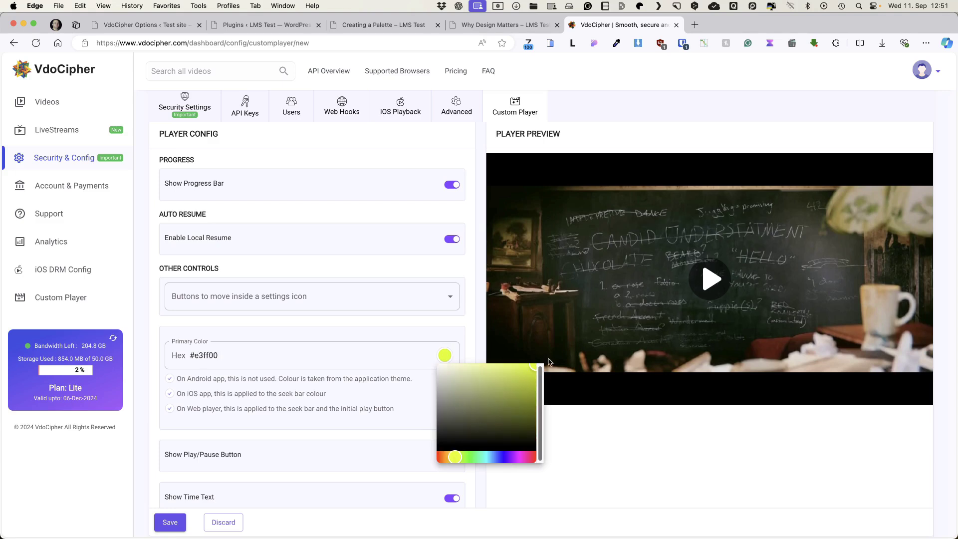
{"action": "left_click", "coordinate": [650, 441]}
Step: Review the remaining player controls and play button shape, then save the custom player
{"action": "scroll", "coordinate": [549, 444], "scroll_direction": "down", "scroll_amount": 7}
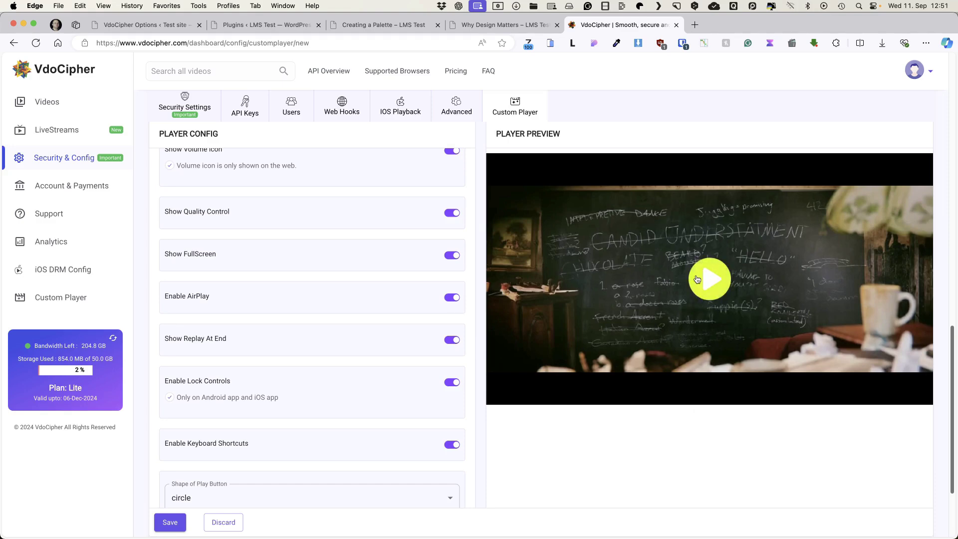
{"action": "scroll", "coordinate": [320, 349], "scroll_direction": "down", "scroll_amount": 3}
{"action": "left_click", "coordinate": [169, 499]}
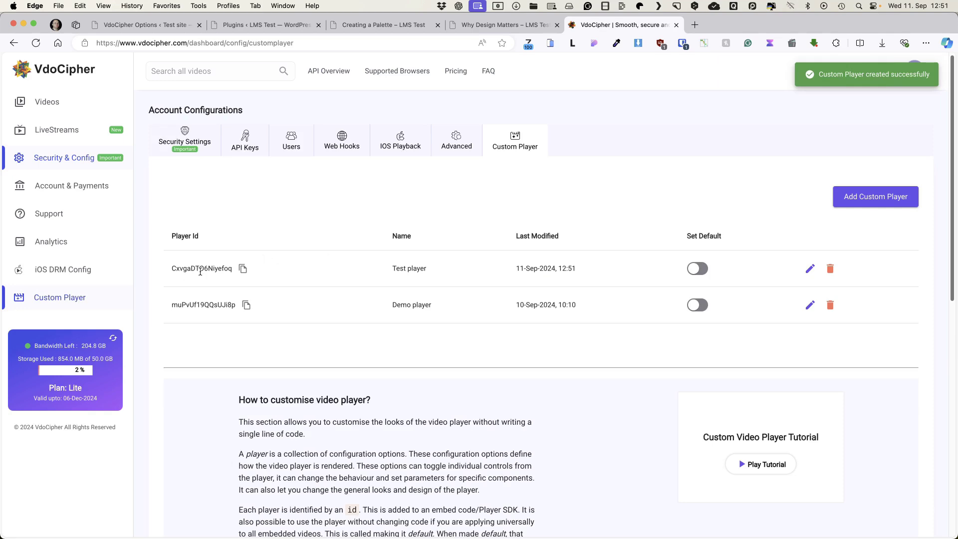
Step: Copy the Test player's ID and paste it as the Player ID in the WordPress VdoCipher options
{"action": "double_click", "coordinate": [175, 268]}
{"action": "left_click", "coordinate": [243, 269]}
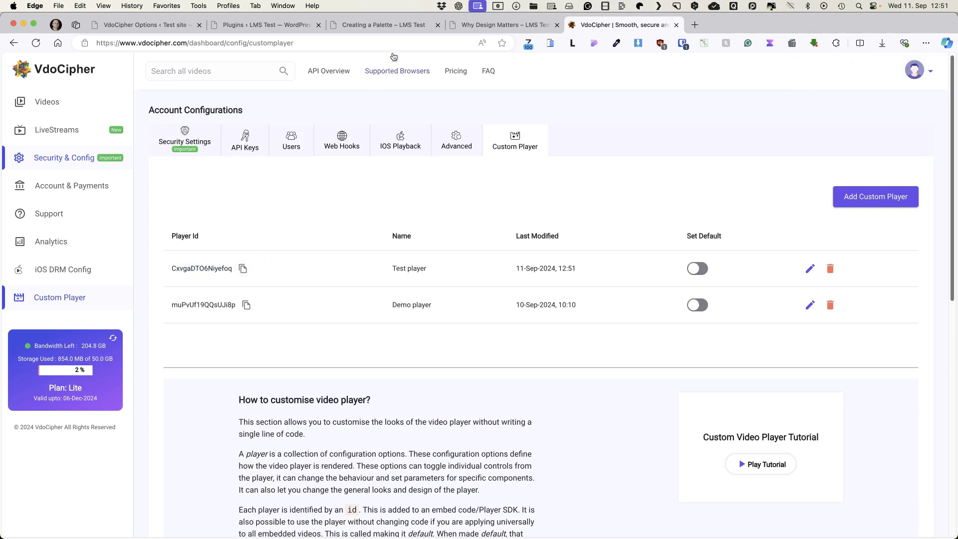
{"action": "left_click", "coordinate": [158, 26]}
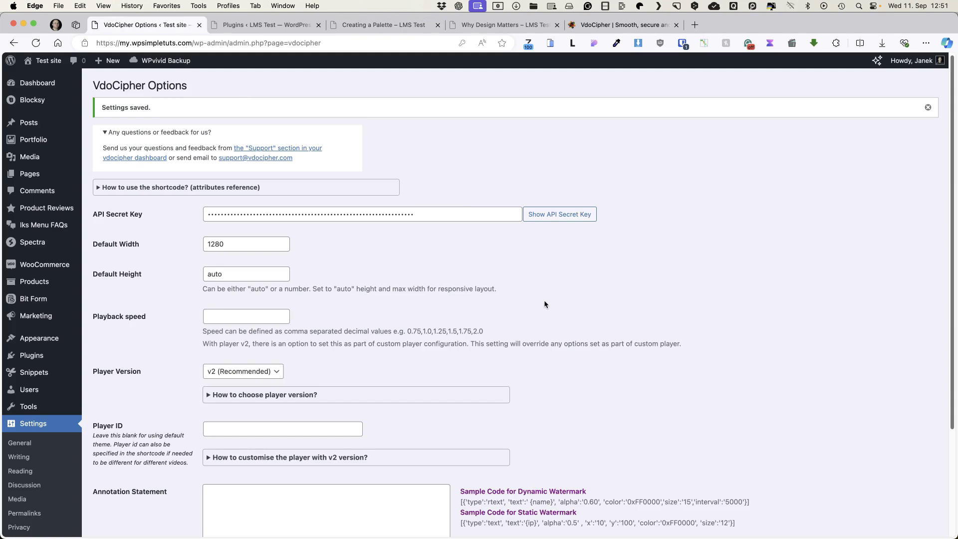
{"action": "scroll", "coordinate": [544, 301], "scroll_direction": "down", "scroll_amount": 5}
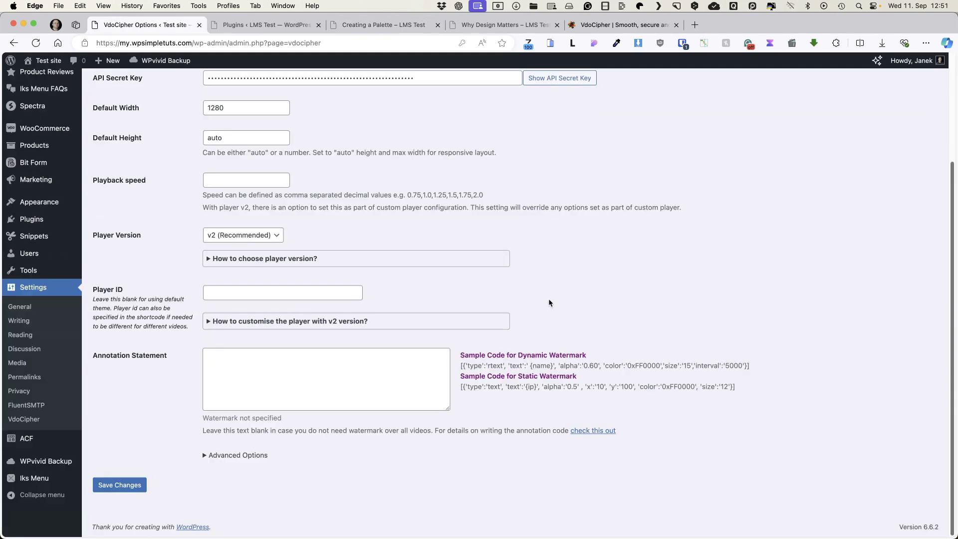
{"action": "left_click", "coordinate": [224, 294]}
{"action": "key", "text": "super+v"}
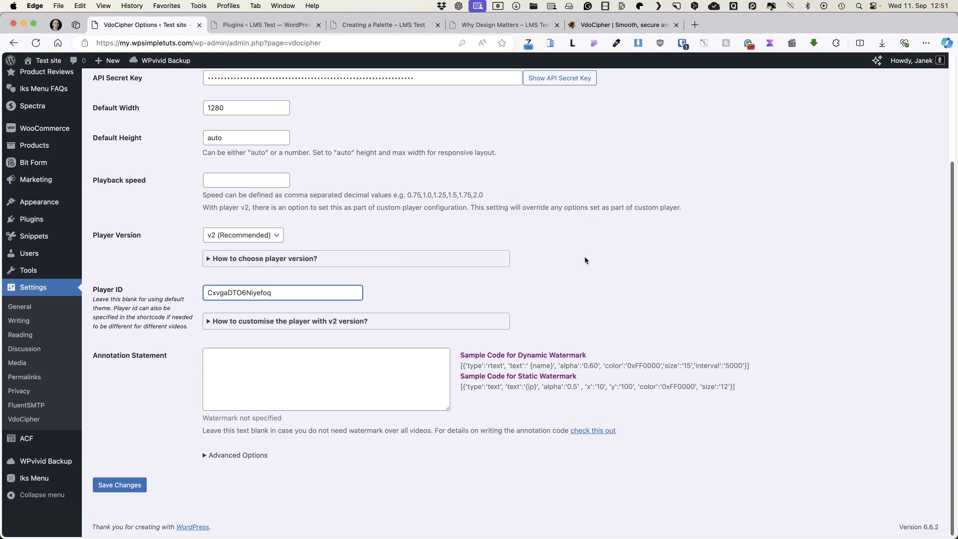
{"action": "key", "text": "super+a"}
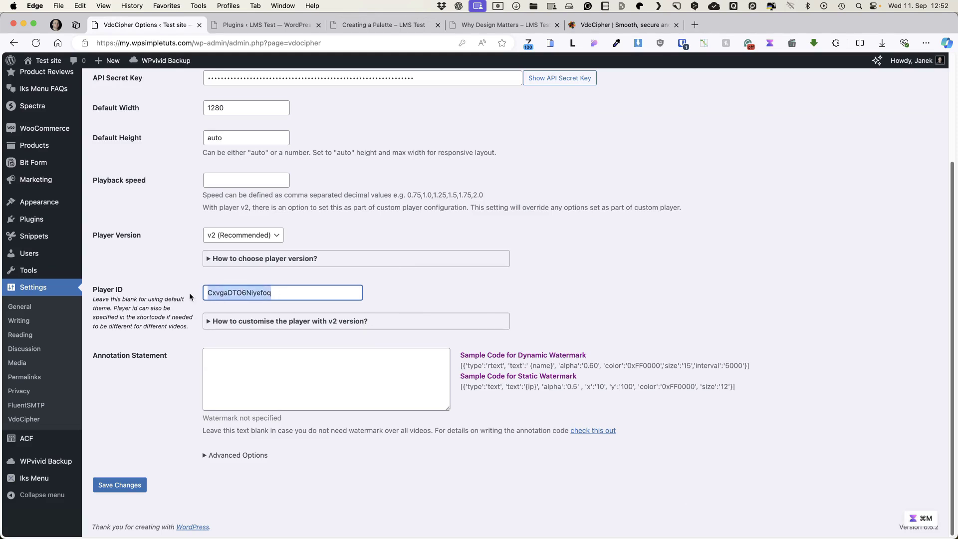
{"action": "left_click", "coordinate": [504, 284]}
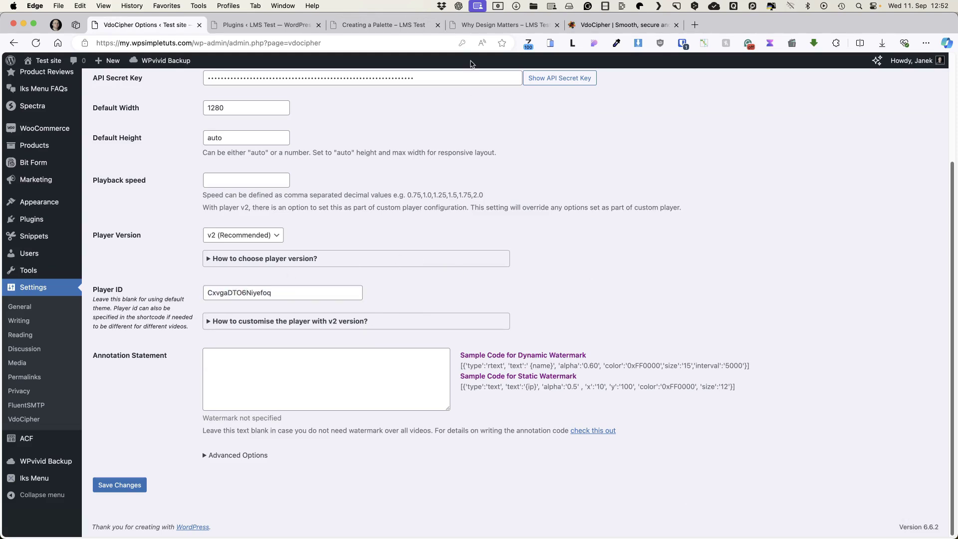
Step: Test whether the video on the "Creating a Palette" topic page can be downloaded with the browser's video downloader extension and played locally
{"action": "left_click", "coordinate": [384, 25]}
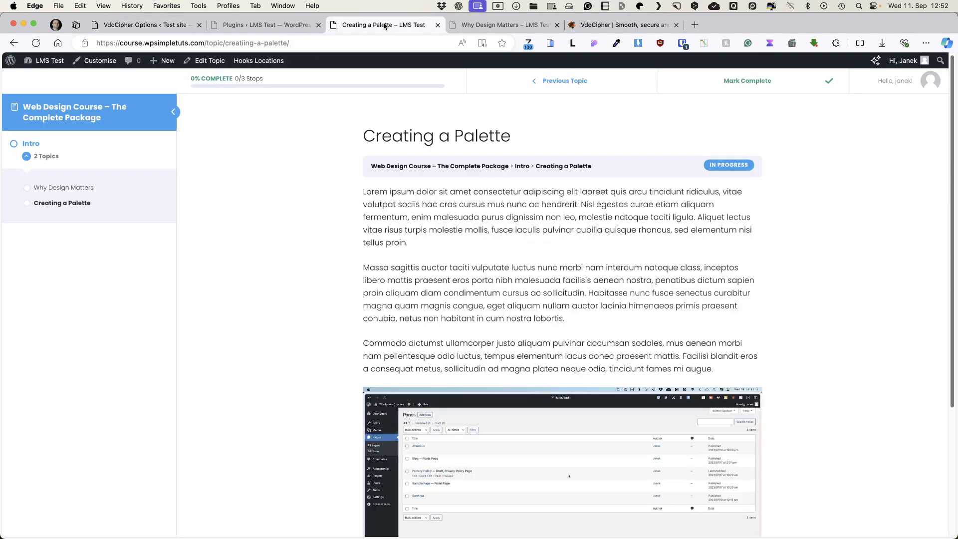
{"action": "scroll", "coordinate": [280, 285], "scroll_direction": "down", "scroll_amount": 5}
{"action": "scroll", "coordinate": [315, 288], "scroll_direction": "up", "scroll_amount": 2}
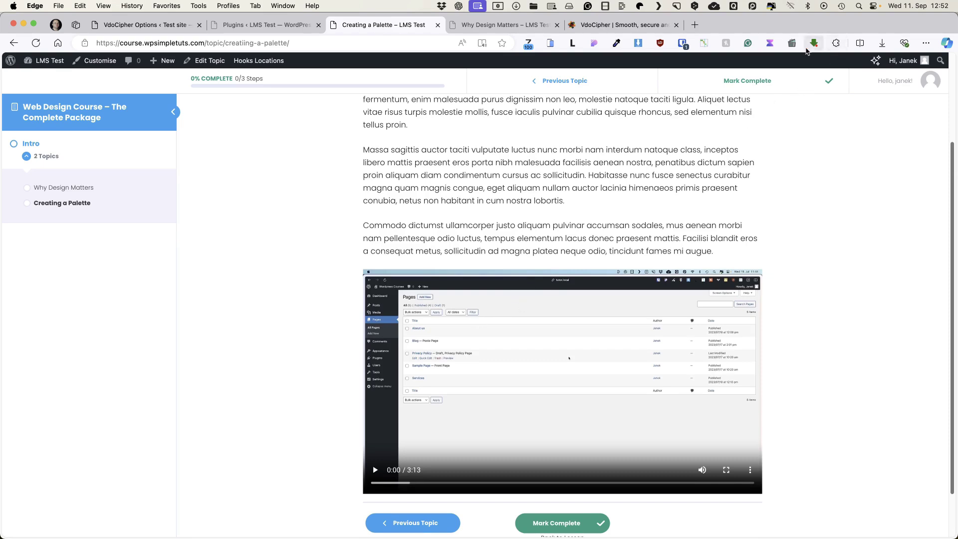
{"action": "left_click", "coordinate": [814, 44]}
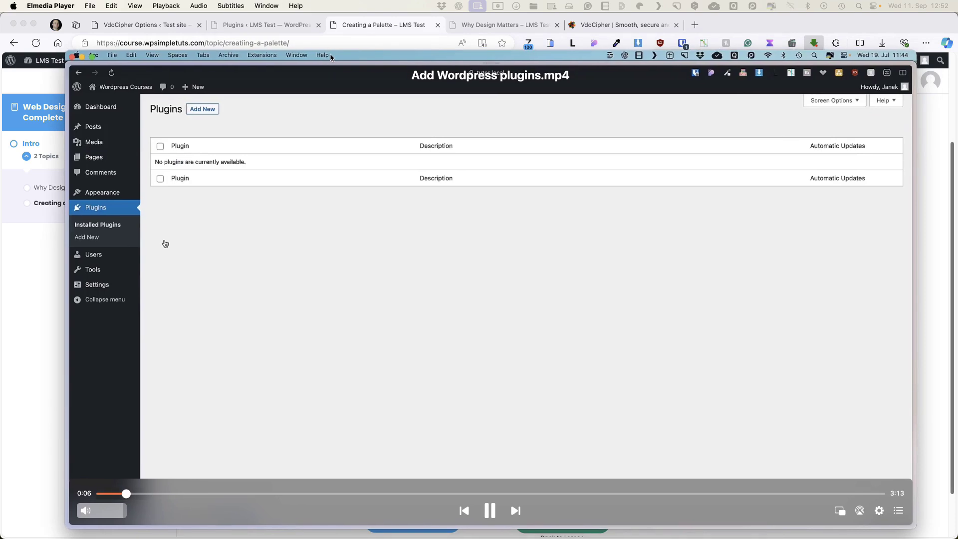
{"action": "key", "text": "super+w"}
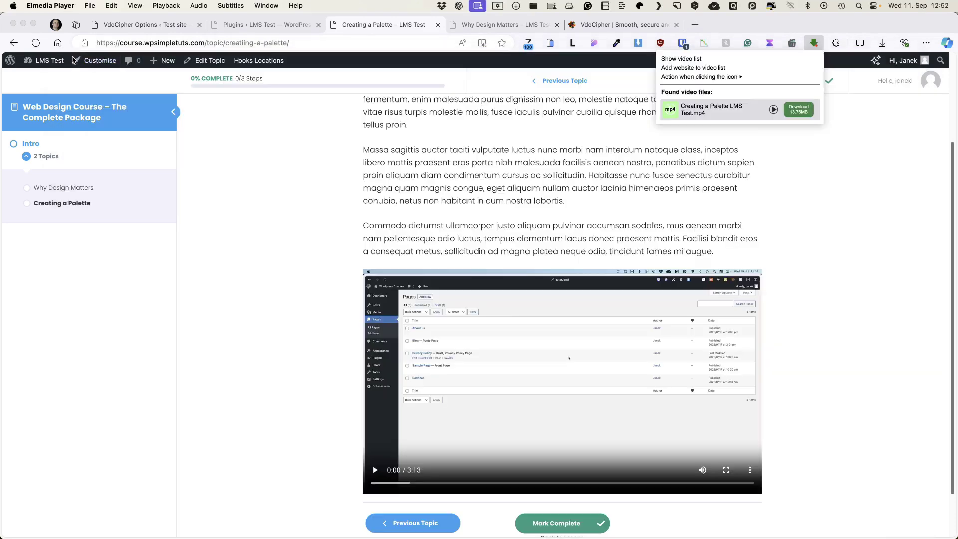
{"action": "left_click", "coordinate": [469, 198]}
Step: Edit the "Creating a Palette" topic, delete its video block and add an empty Shortcode block after the last paragraph
{"action": "scroll", "coordinate": [480, 144], "scroll_direction": "up", "scroll_amount": 3}
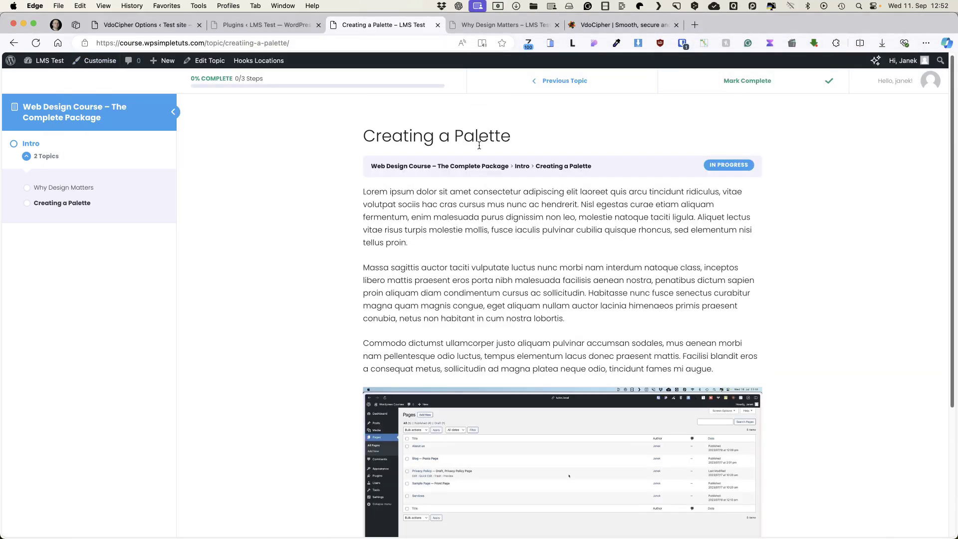
{"action": "left_click", "coordinate": [218, 61]}
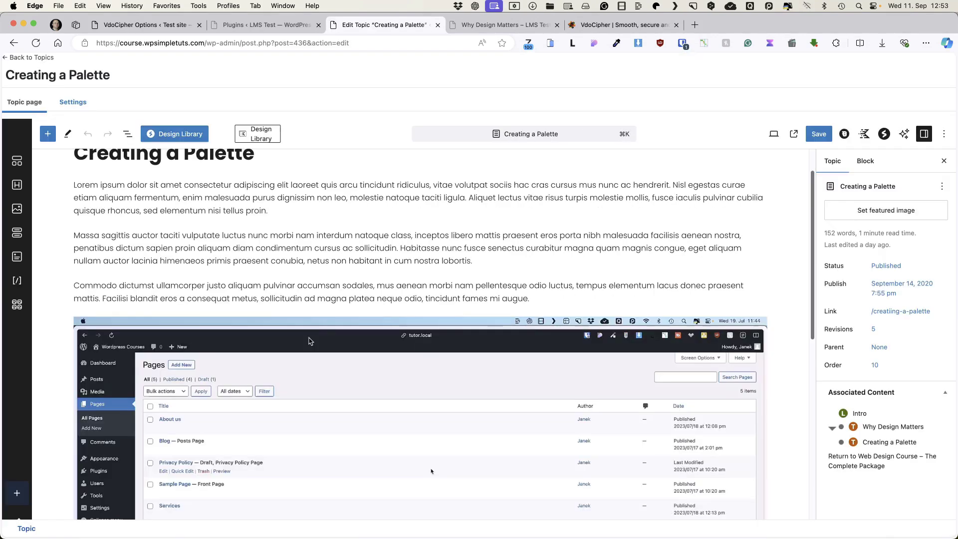
{"action": "left_click", "coordinate": [309, 338]}
{"action": "key", "text": "BackSpace"}
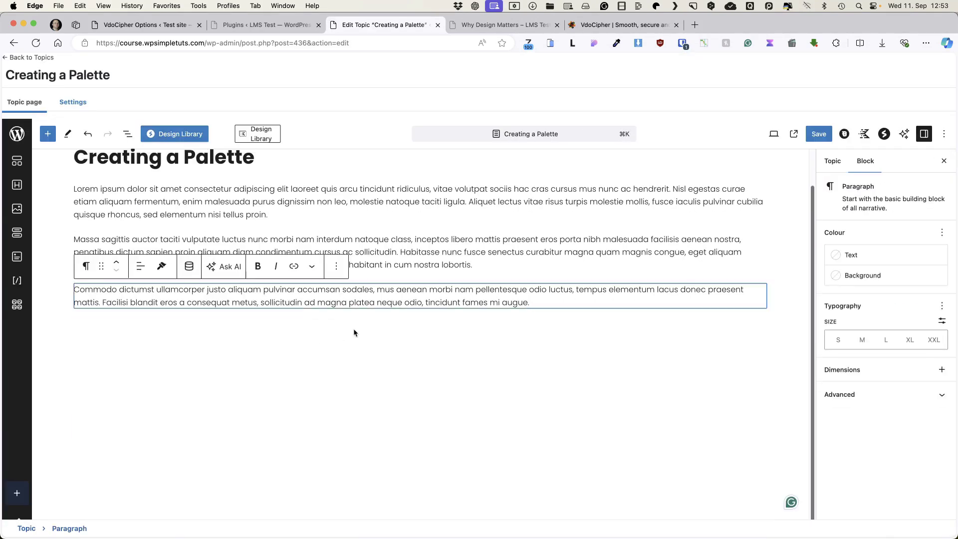
{"action": "key", "text": "Return"}
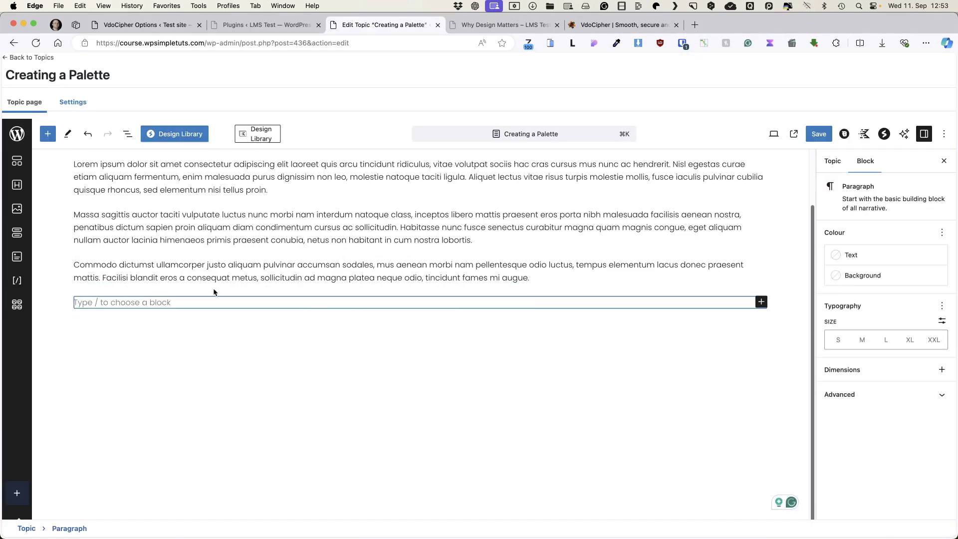
{"action": "left_click", "coordinate": [19, 280]}
Step: Copy the WordPress embed shortcode of the "Fluent forms" video from the VdoCipher dashboard and paste it into the topic's Shortcode block
{"action": "left_click", "coordinate": [613, 24]}
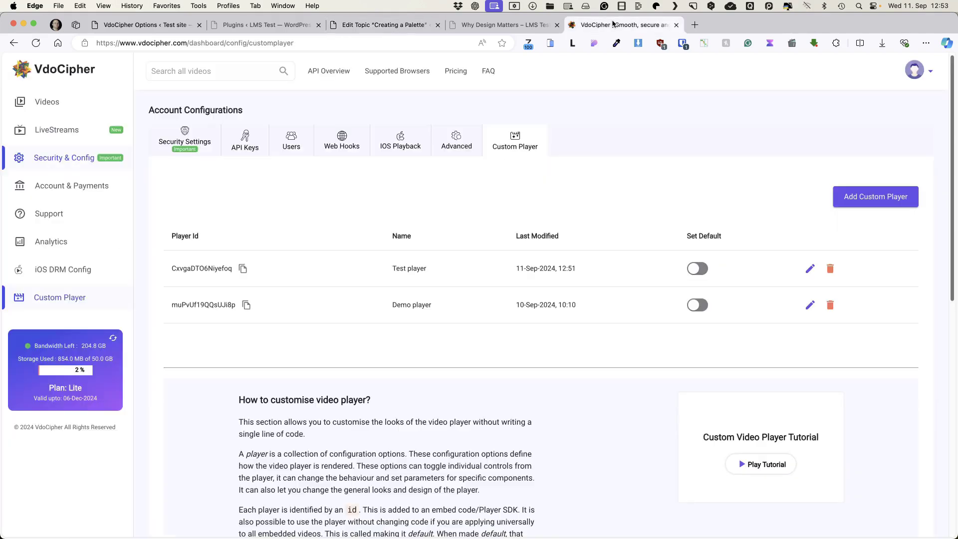
{"action": "left_click", "coordinate": [49, 102]}
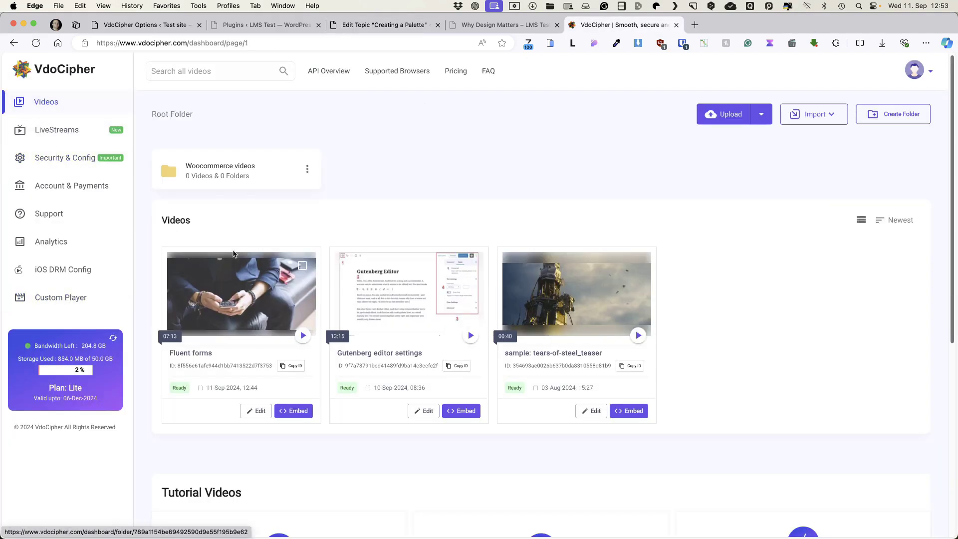
{"action": "left_click", "coordinate": [292, 411]}
{"action": "left_click", "coordinate": [231, 130]}
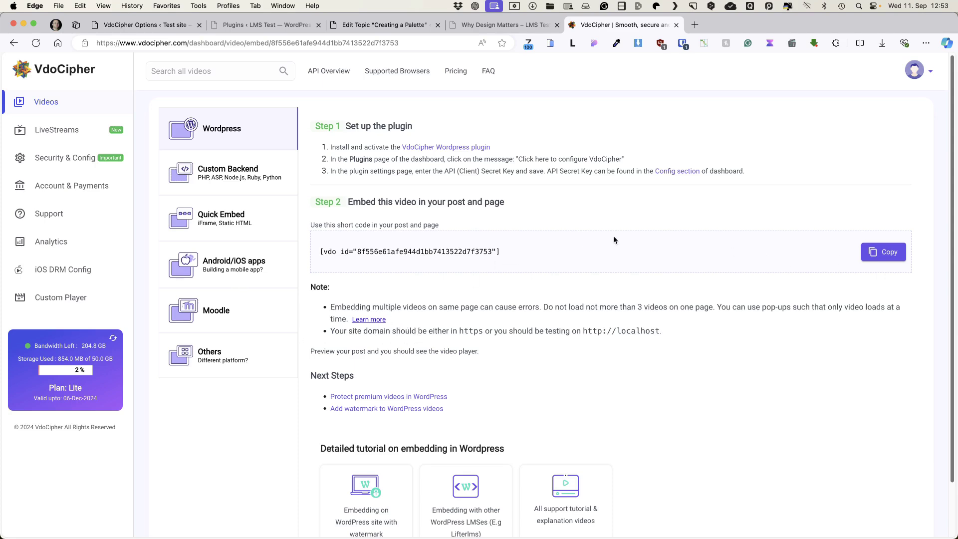
{"action": "left_click", "coordinate": [882, 252]}
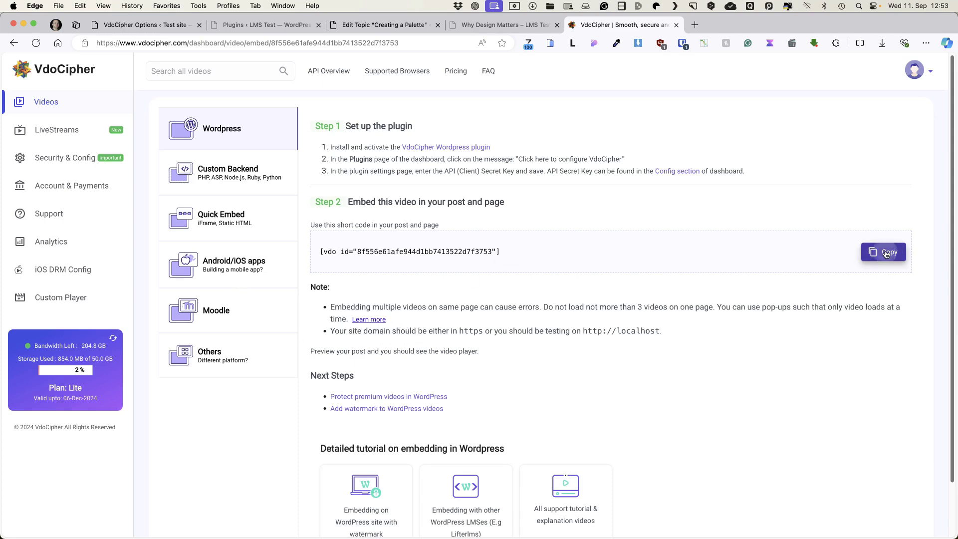
{"action": "left_click", "coordinate": [367, 25]}
{"action": "key", "text": "super+v"}
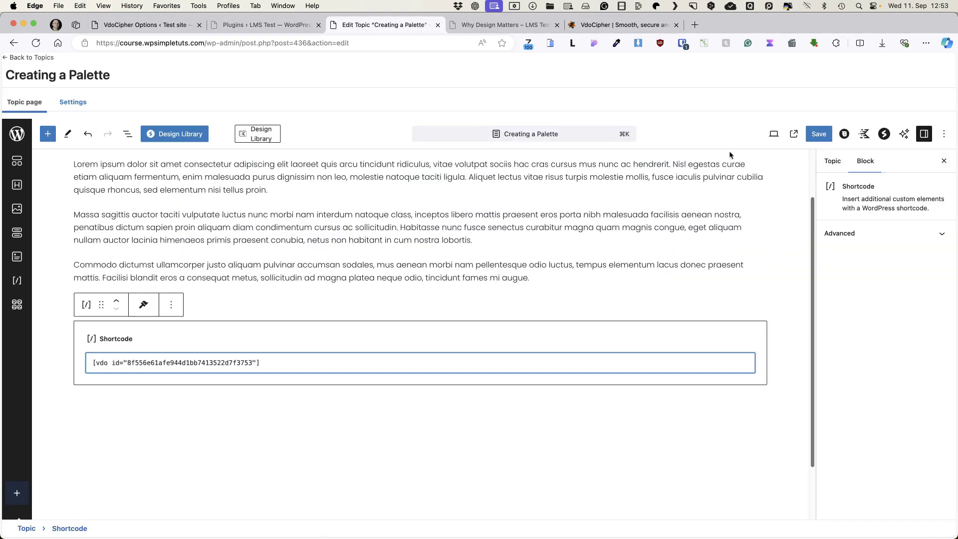
Step: Save the "Creating a Palette" topic, view it on the site and play the embedded video
{"action": "left_click", "coordinate": [814, 136]}
{"action": "left_click", "coordinate": [792, 135]}
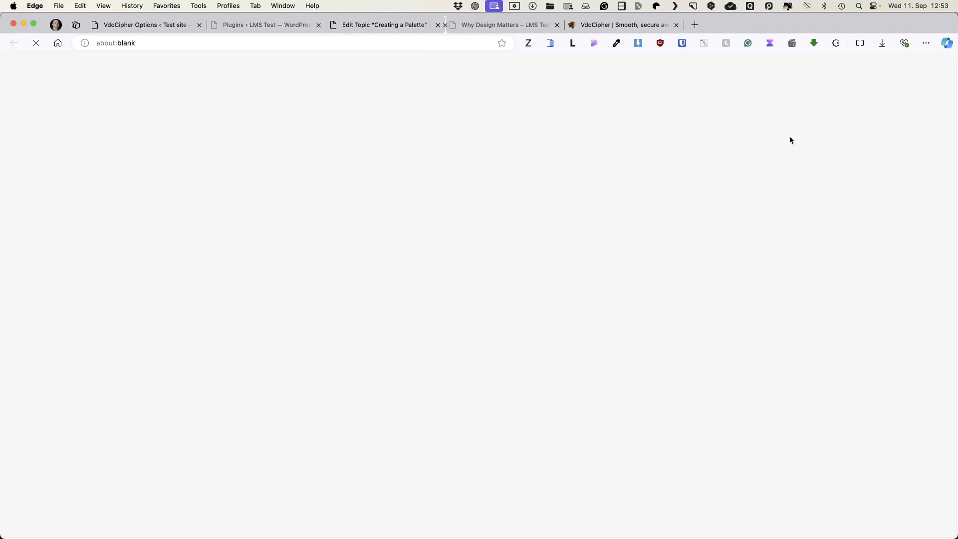
{"action": "scroll", "coordinate": [557, 319], "scroll_direction": "down", "scroll_amount": 5}
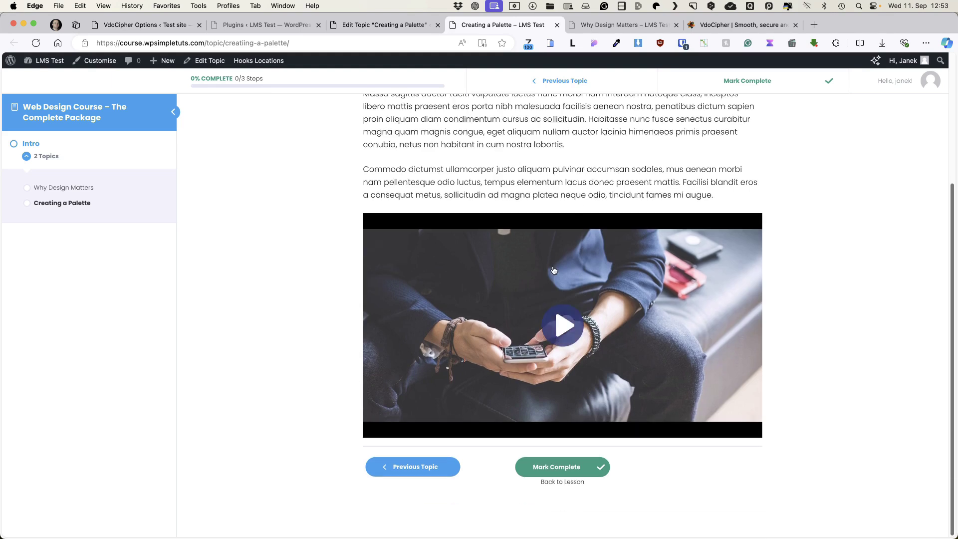
{"action": "left_click", "coordinate": [558, 319]}
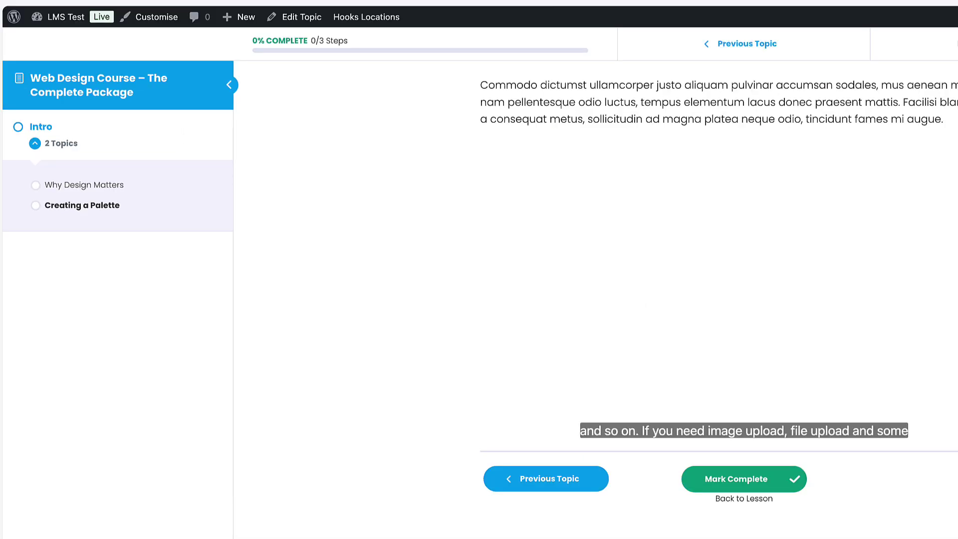
Step: Download the first file the video downloader extension detects on the topic page and try to play it locally
{"action": "left_click", "coordinate": [814, 43]}
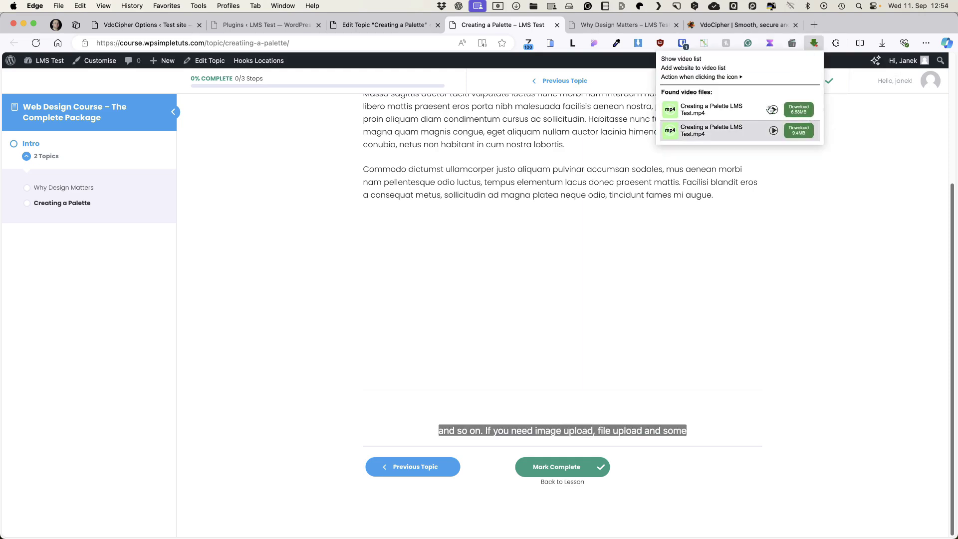
{"action": "left_click", "coordinate": [799, 110]}
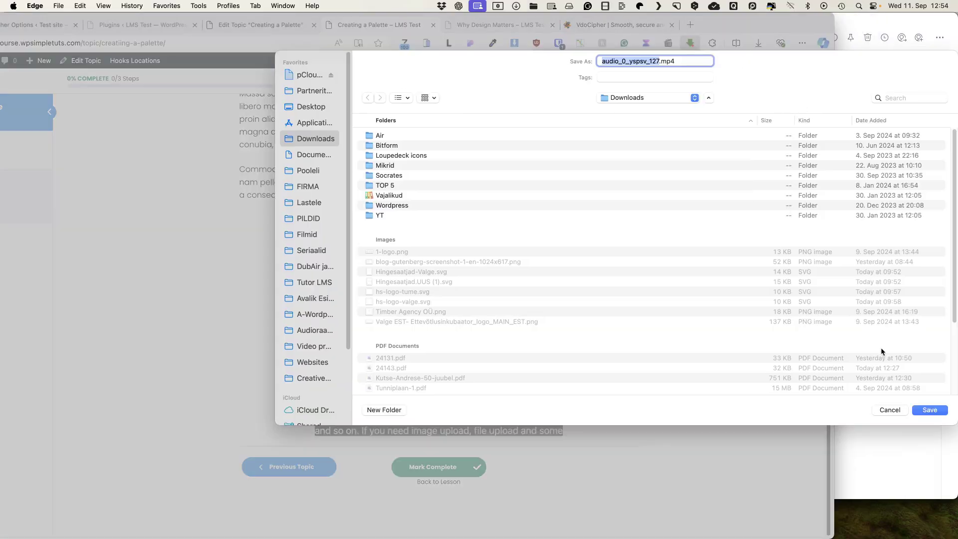
{"action": "left_click", "coordinate": [929, 410]}
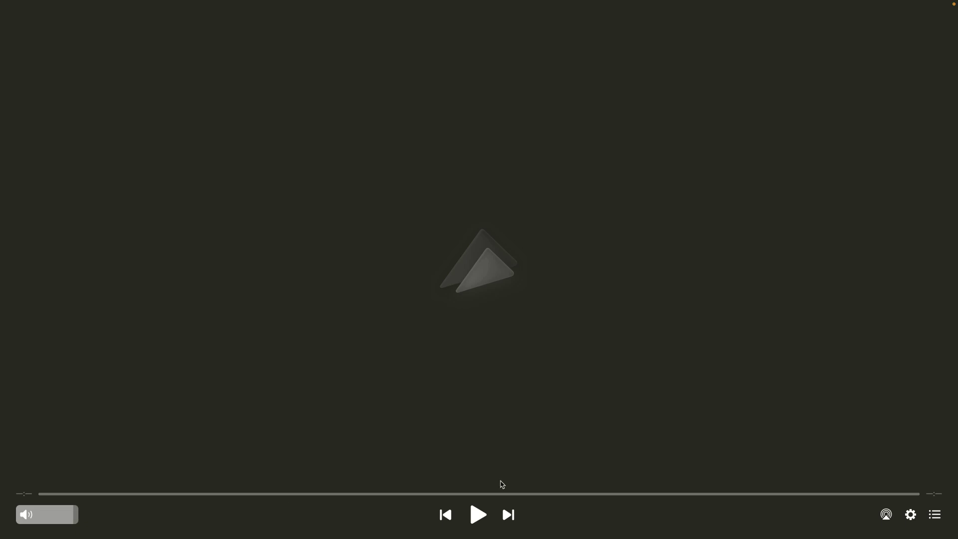
{"action": "key", "text": "super+q"}
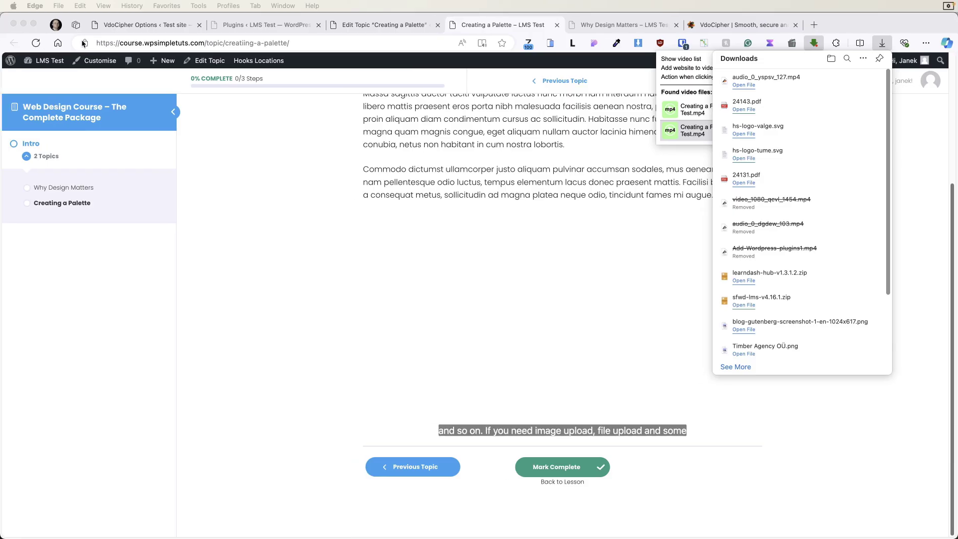
Step: Download the second detected file, check its playback at several points in the local player, and close the player
{"action": "left_click", "coordinate": [795, 129]}
{"action": "key", "text": "Return"}
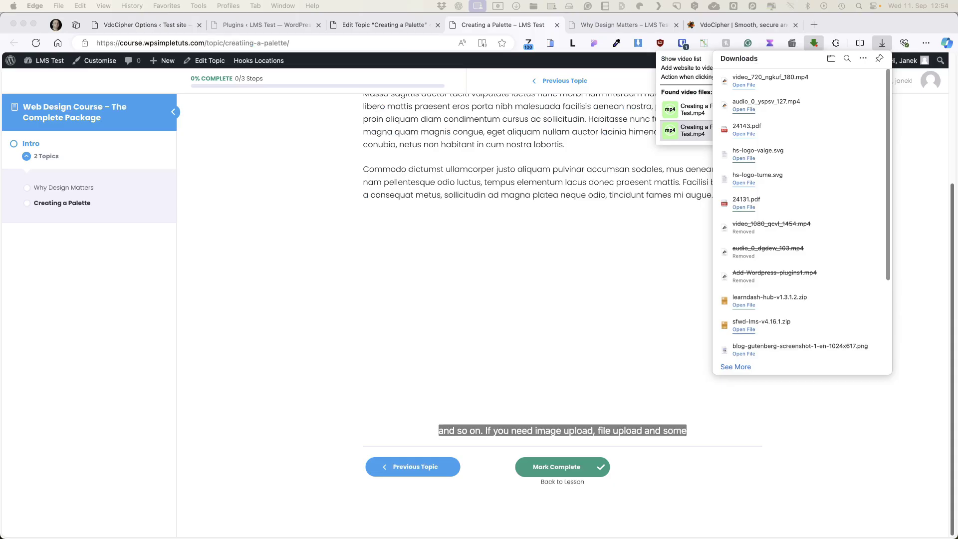
{"action": "left_click", "coordinate": [743, 85]}
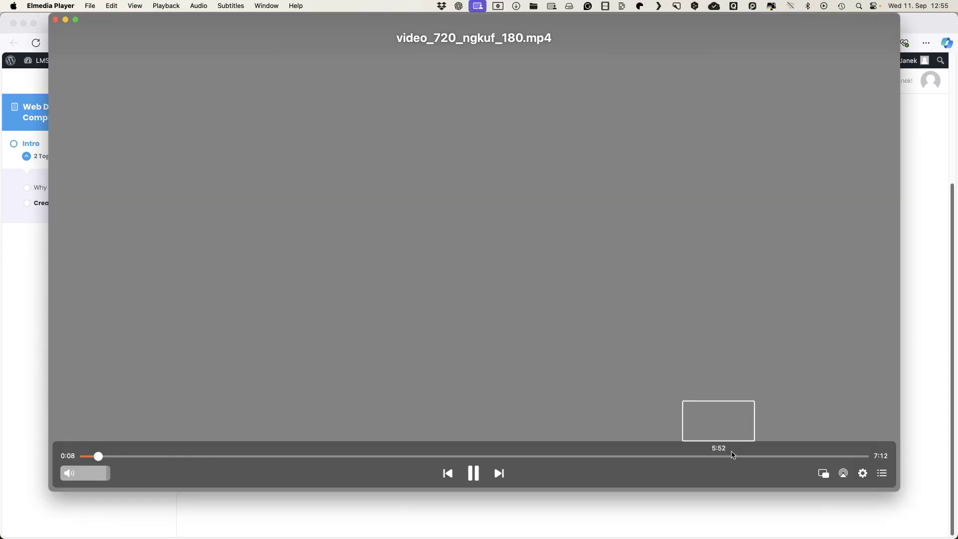
{"action": "left_click", "coordinate": [167, 457]}
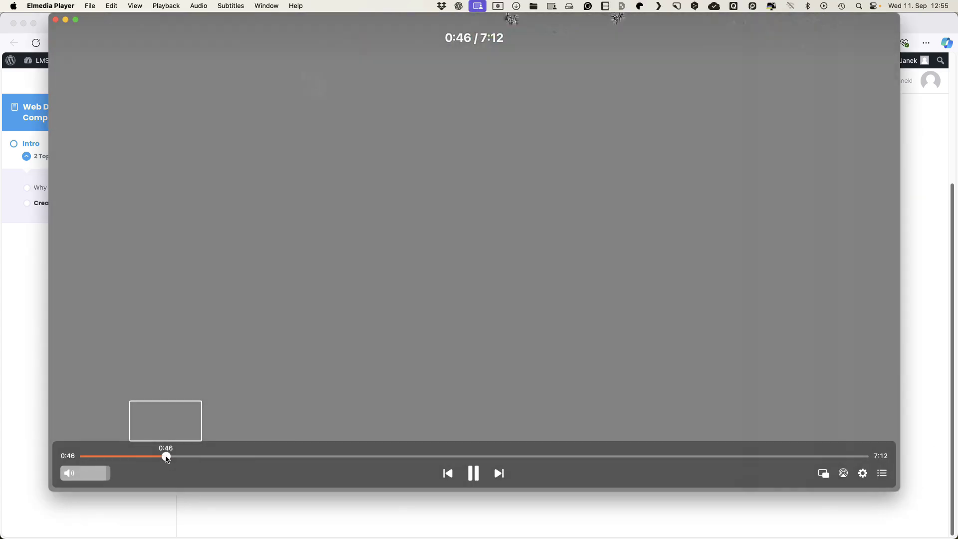
{"action": "left_click", "coordinate": [272, 456]}
{"action": "left_click", "coordinate": [410, 457]}
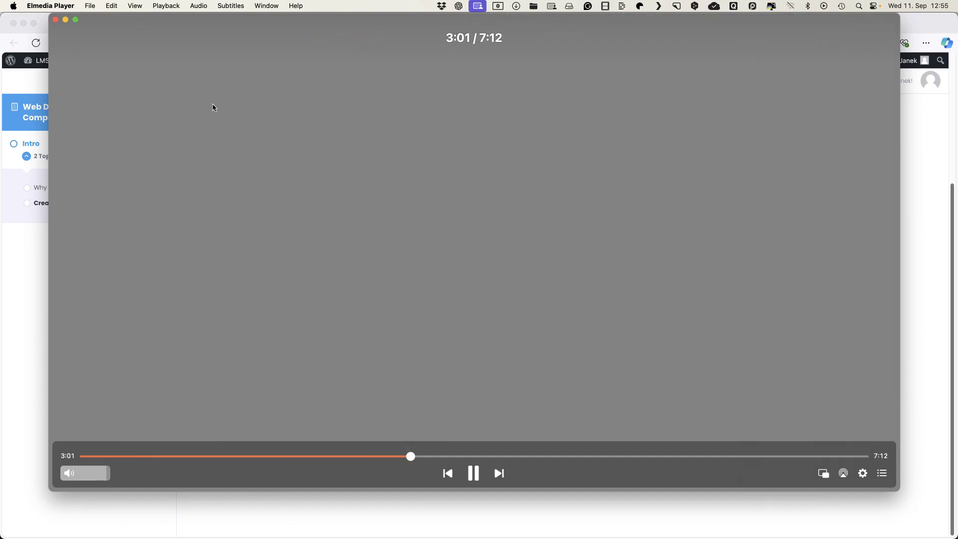
{"action": "left_click", "coordinate": [56, 20]}
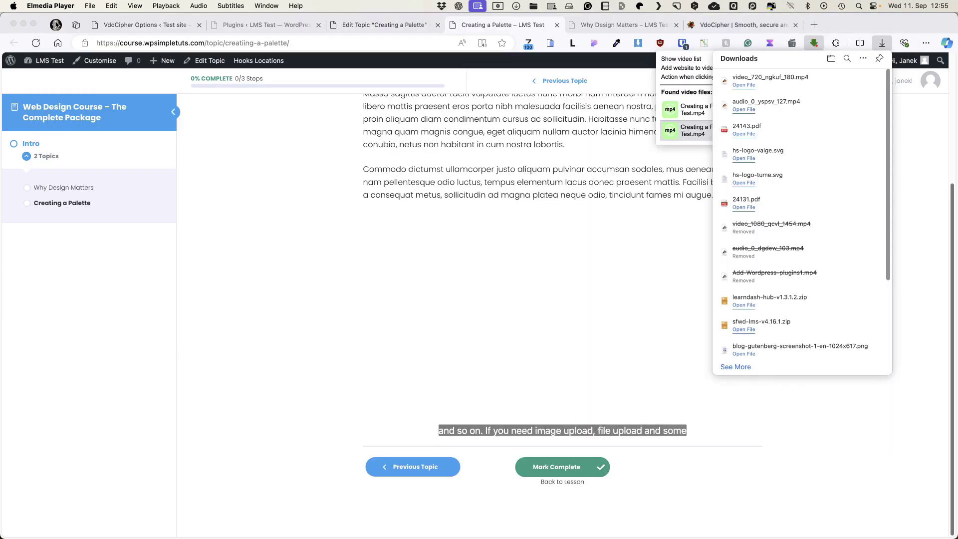
{"action": "left_click", "coordinate": [855, 29]}
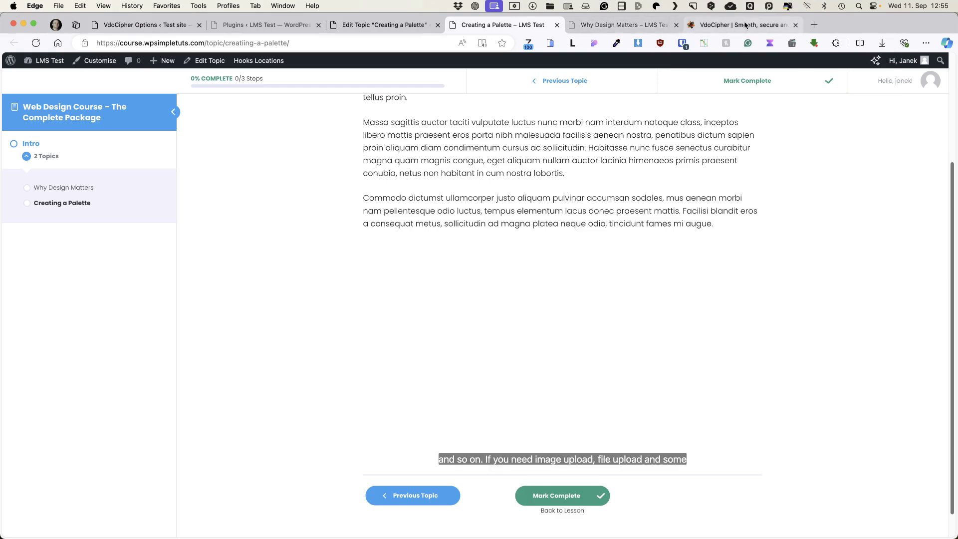
Step: Review the shortcode attributes reference and the annotation settings in the WordPress VdoCipher options
{"action": "key", "text": "ctrl+Tab"}
{"action": "key", "text": "ctrl+Tab"}
{"action": "key", "text": "ctrl+Tab"}
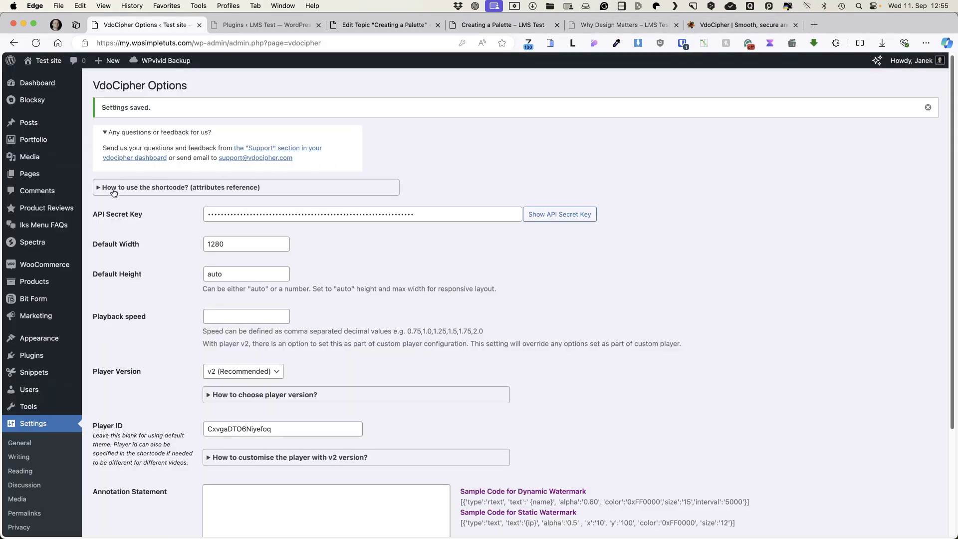
{"action": "left_click", "coordinate": [100, 189]}
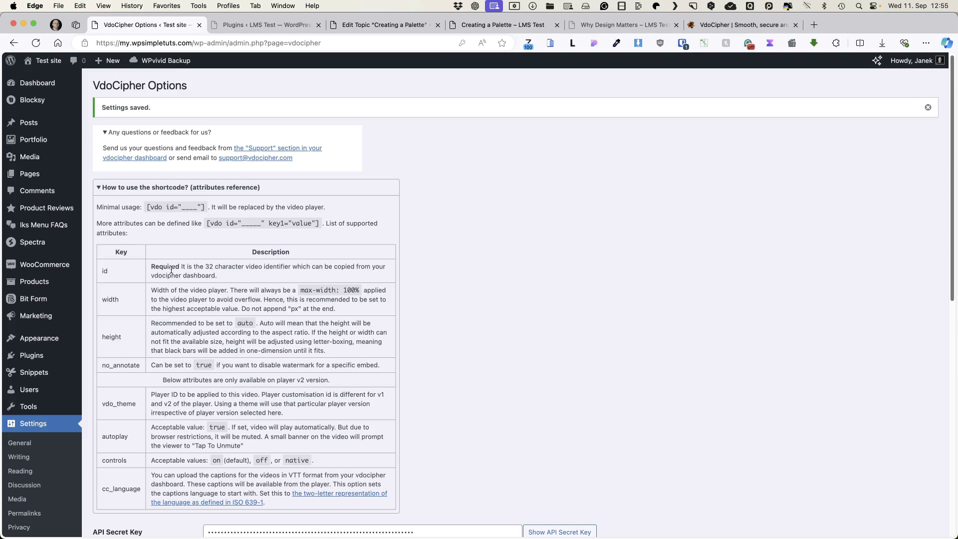
{"action": "scroll", "coordinate": [171, 269], "scroll_direction": "down", "scroll_amount": 3}
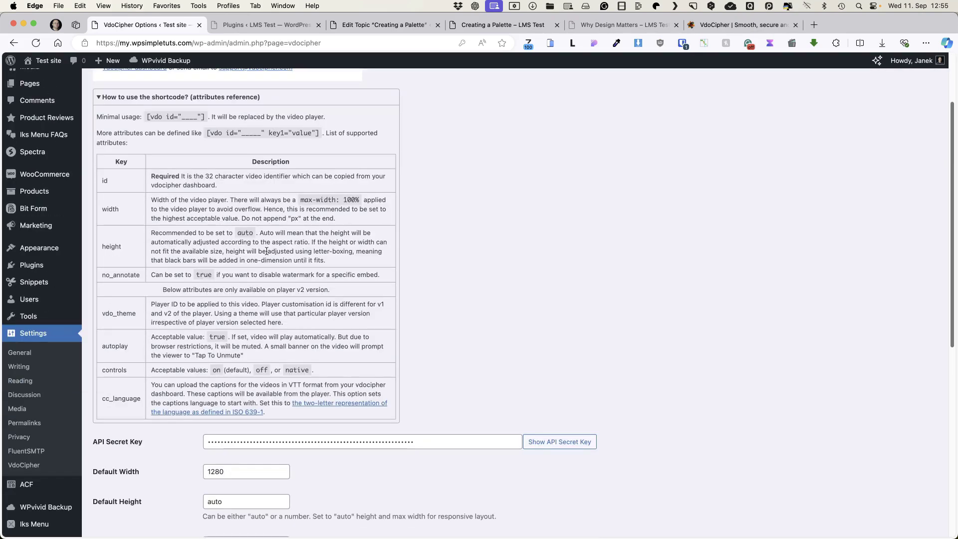
{"action": "scroll", "coordinate": [519, 287], "scroll_direction": "down", "scroll_amount": 10}
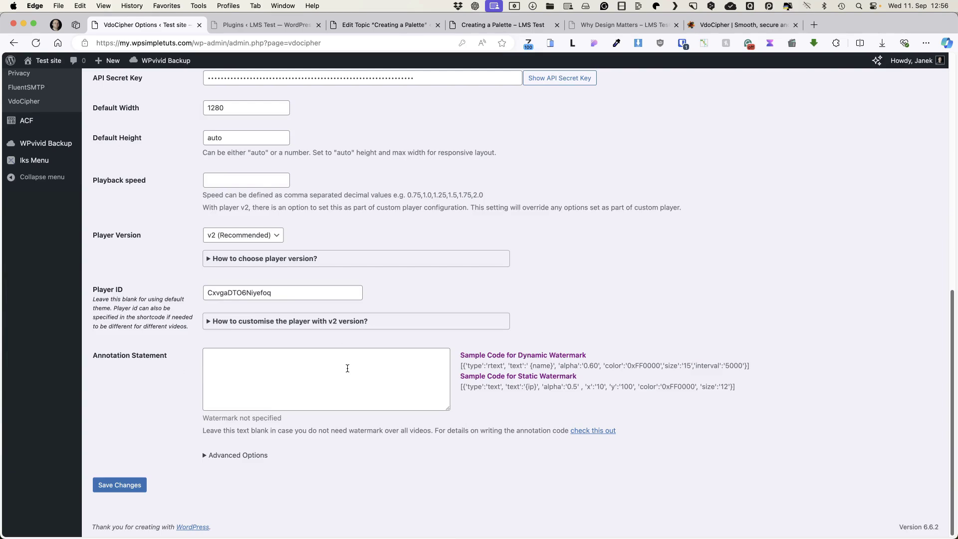
Step: Open the annotation code guide, play the dynamic watermark demo and read how to create a watermark code
{"action": "left_click", "coordinate": [597, 432]}
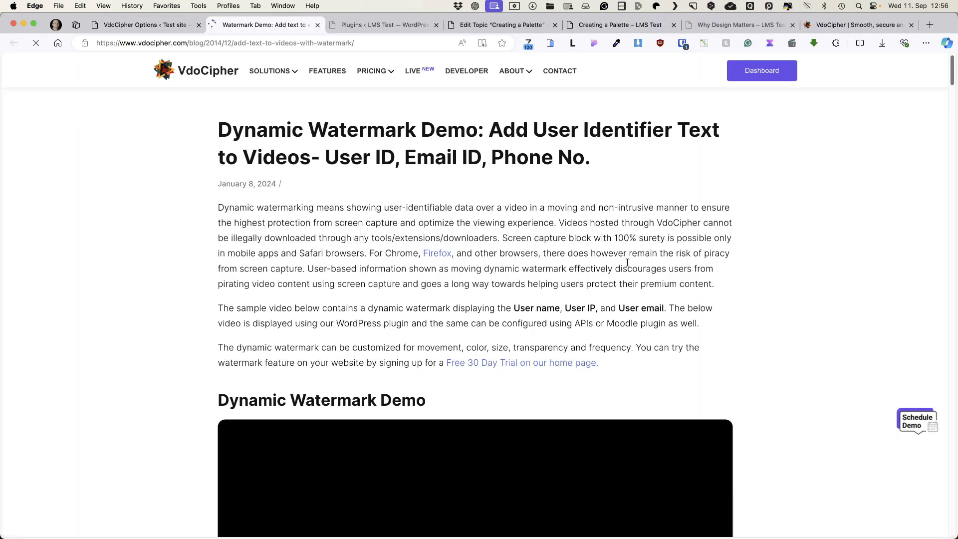
{"action": "scroll", "coordinate": [628, 262], "scroll_direction": "down", "scroll_amount": 5}
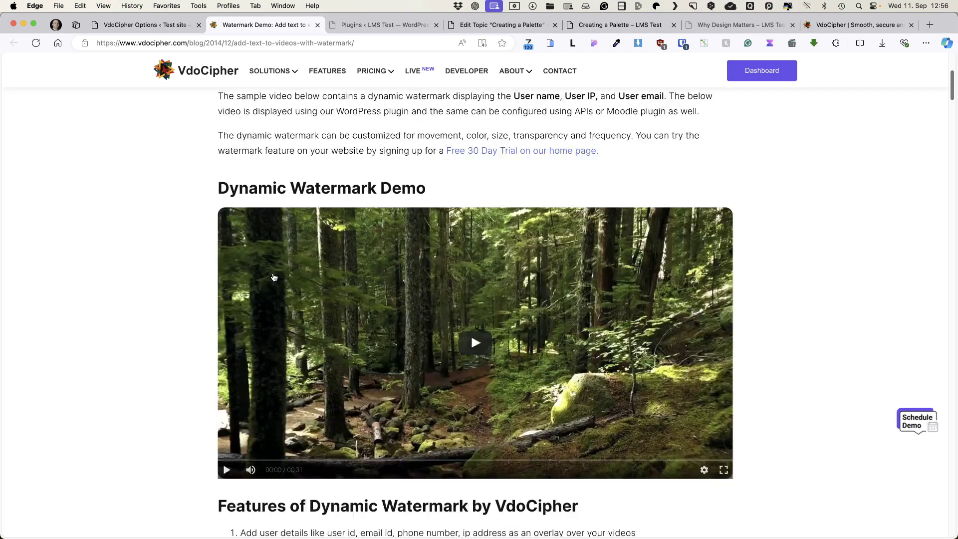
{"action": "scroll", "coordinate": [274, 278], "scroll_direction": "down", "scroll_amount": 1}
{"action": "left_click", "coordinate": [225, 422]}
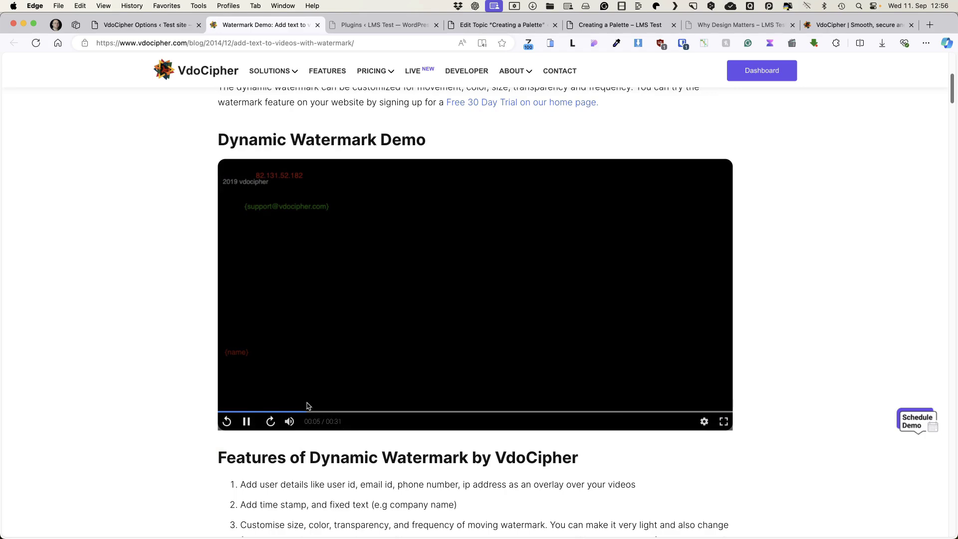
{"action": "scroll", "coordinate": [190, 343], "scroll_direction": "down", "scroll_amount": 10}
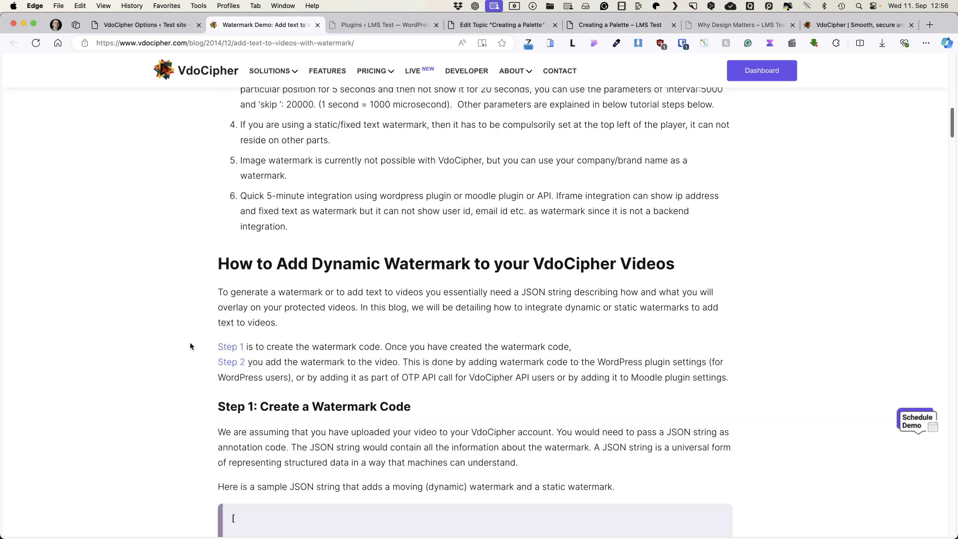
{"action": "scroll", "coordinate": [190, 343], "scroll_direction": "down", "scroll_amount": 5}
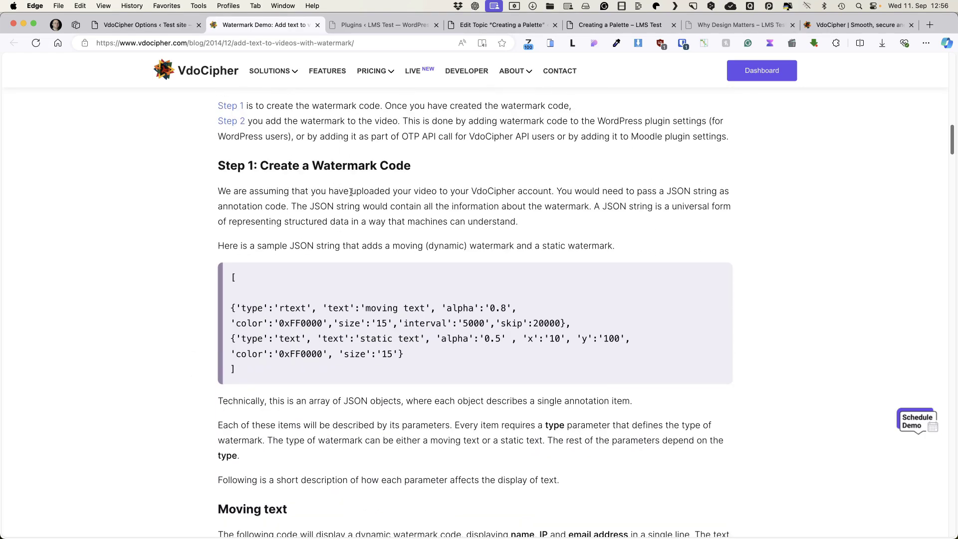
Step: Open the vdocipher.com pricing page for the video hosting and DRM solution and compare the plans and the trial offer
{"action": "key", "text": "super+9"}
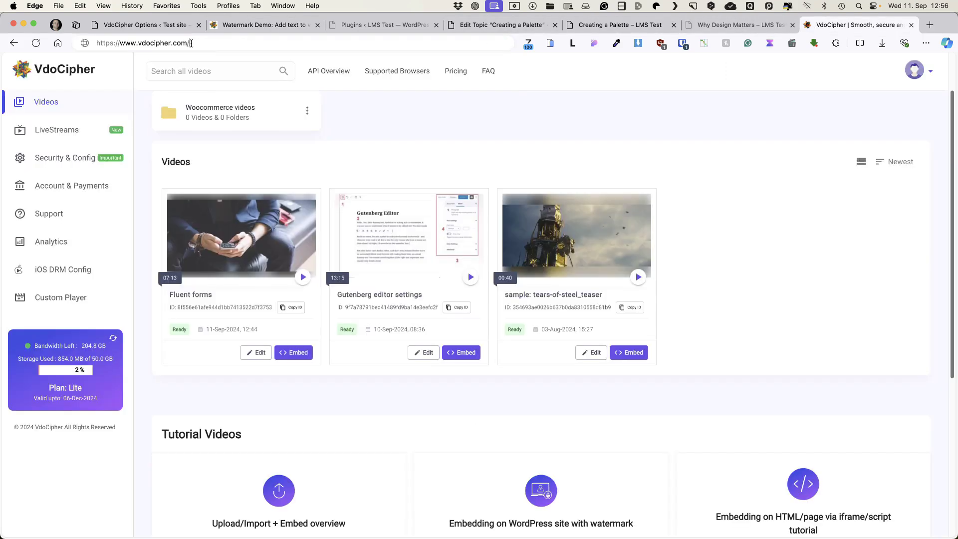
{"action": "key", "text": "Return"}
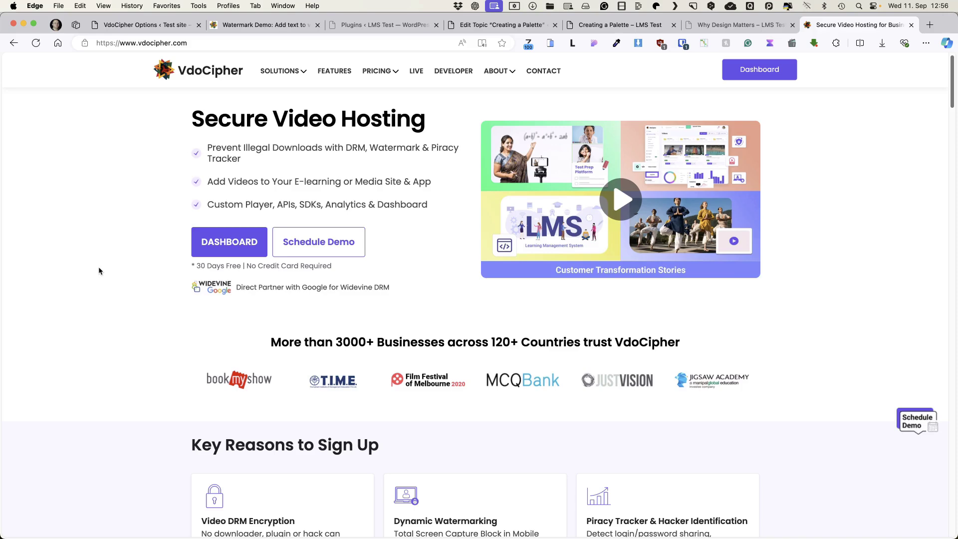
{"action": "mouse_move", "coordinate": [376, 75]}
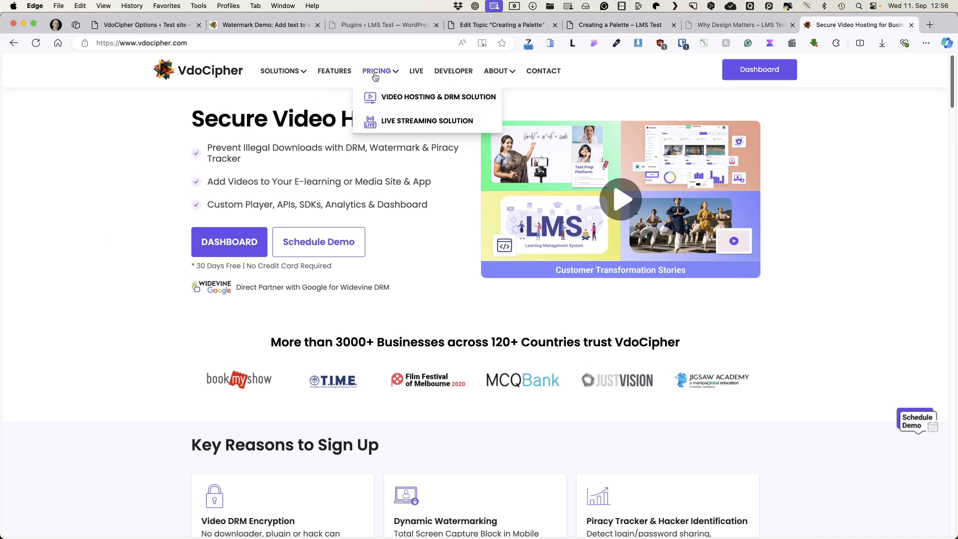
{"action": "left_click", "coordinate": [397, 98]}
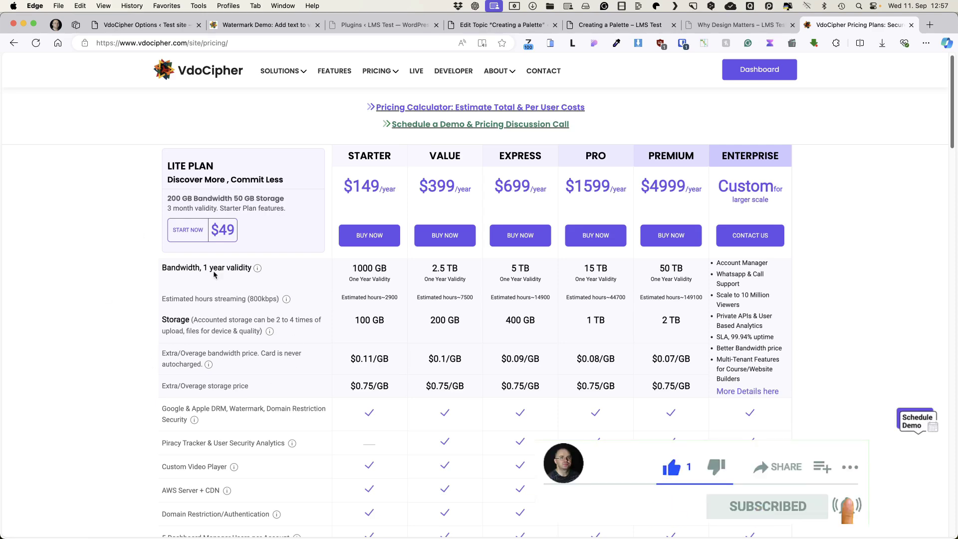
{"action": "scroll", "coordinate": [214, 274], "scroll_direction": "down", "scroll_amount": 3}
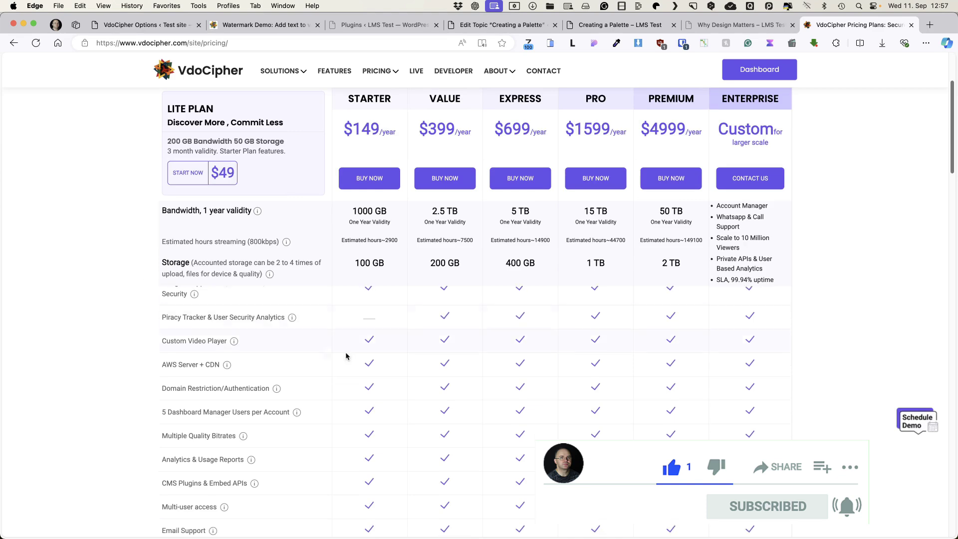
{"action": "scroll", "coordinate": [349, 355], "scroll_direction": "down", "scroll_amount": 3}
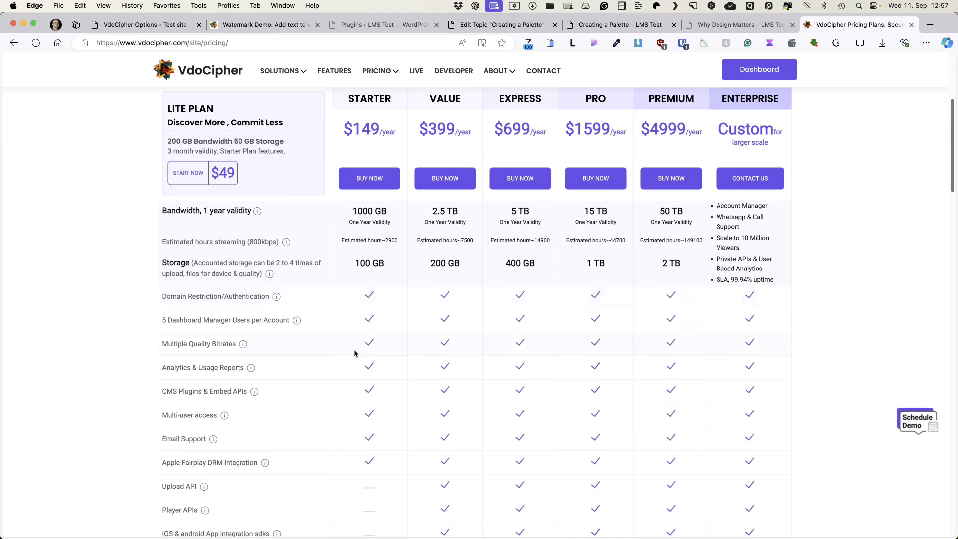
{"action": "scroll", "coordinate": [354, 353], "scroll_direction": "down", "scroll_amount": 5}
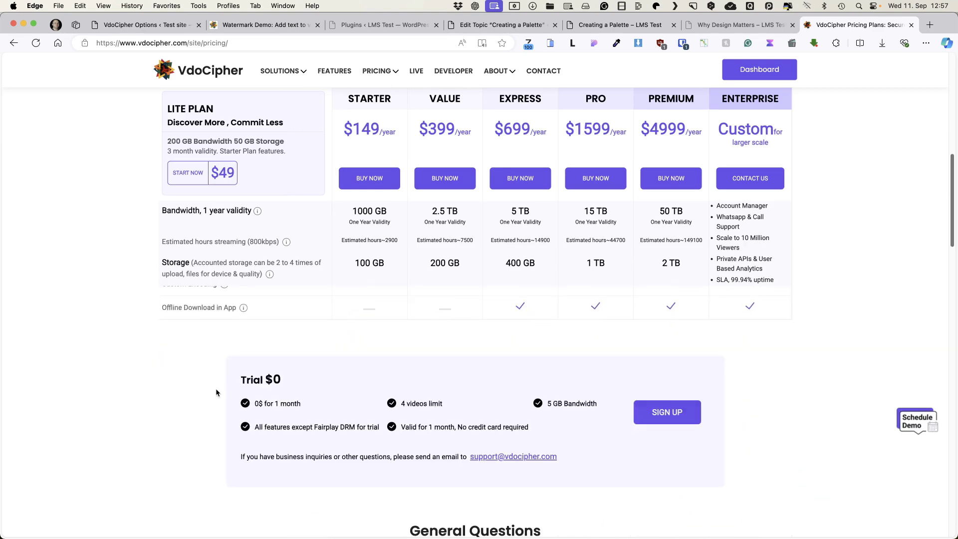